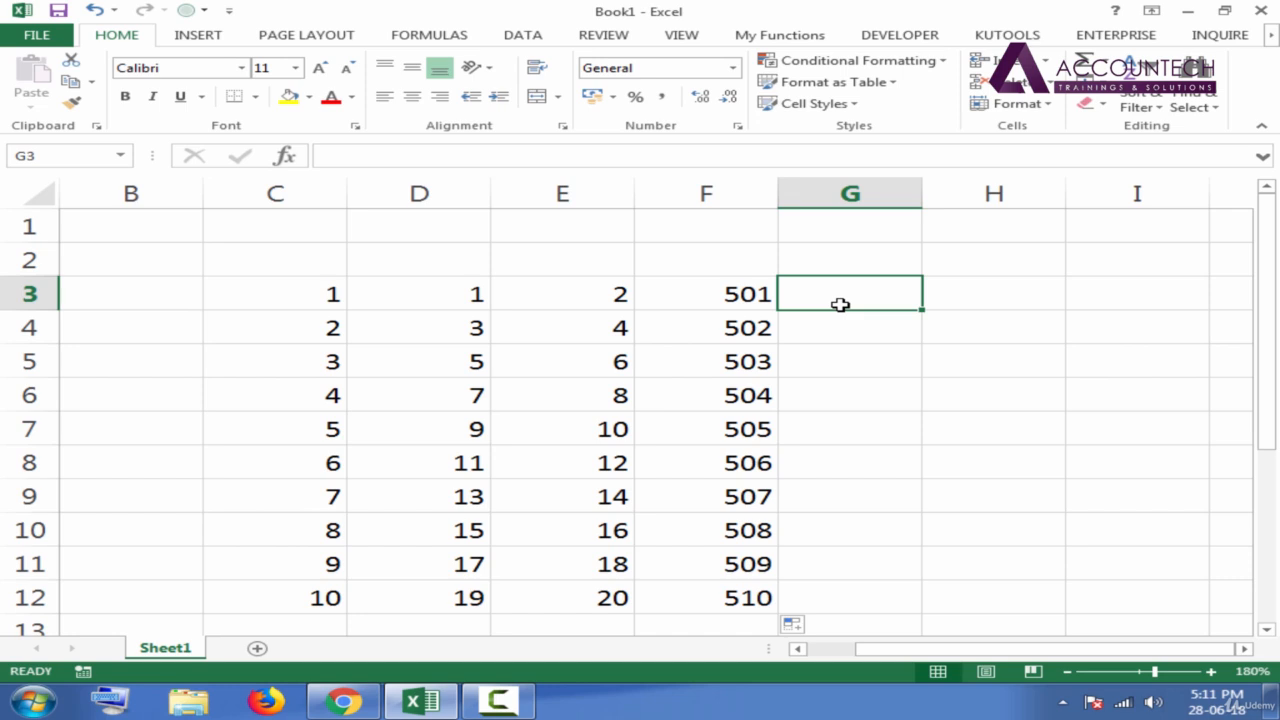
Enter January in G3 and auto-fill the full month names down to G12
{"action": "type", "text": "January"}
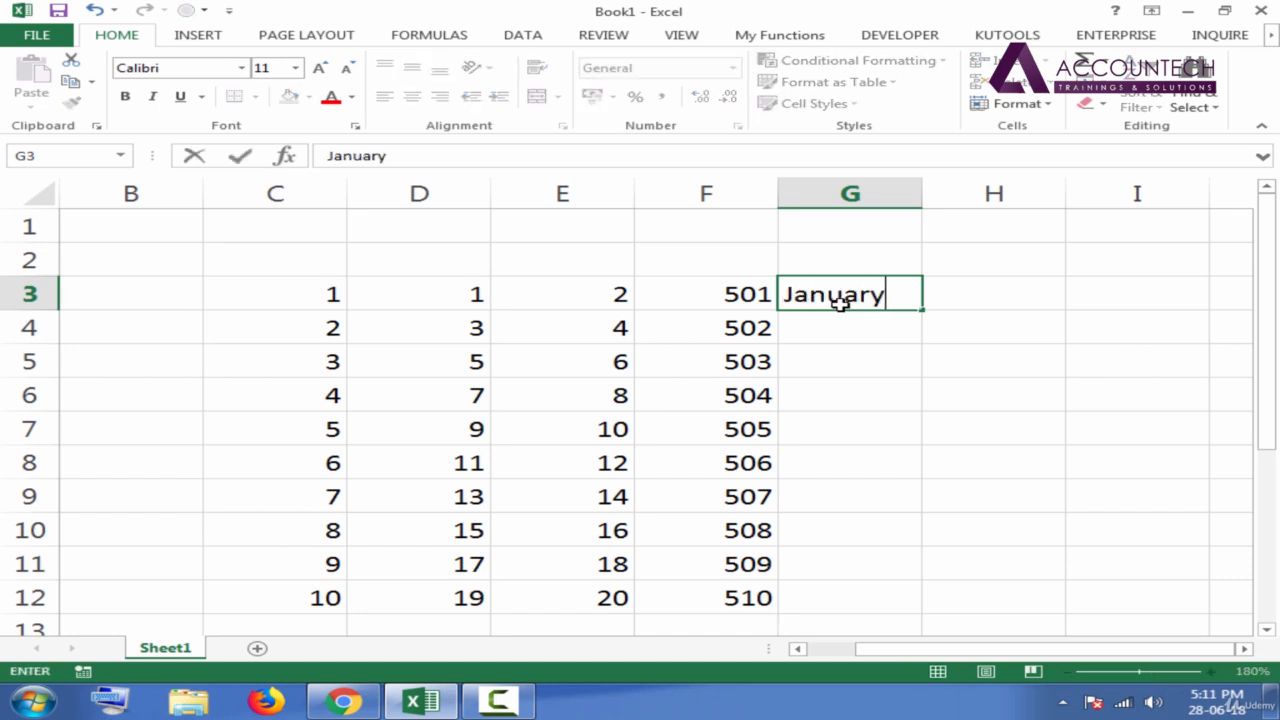
{"action": "key", "text": "Return"}
{"action": "left_click", "coordinate": [840, 304]}
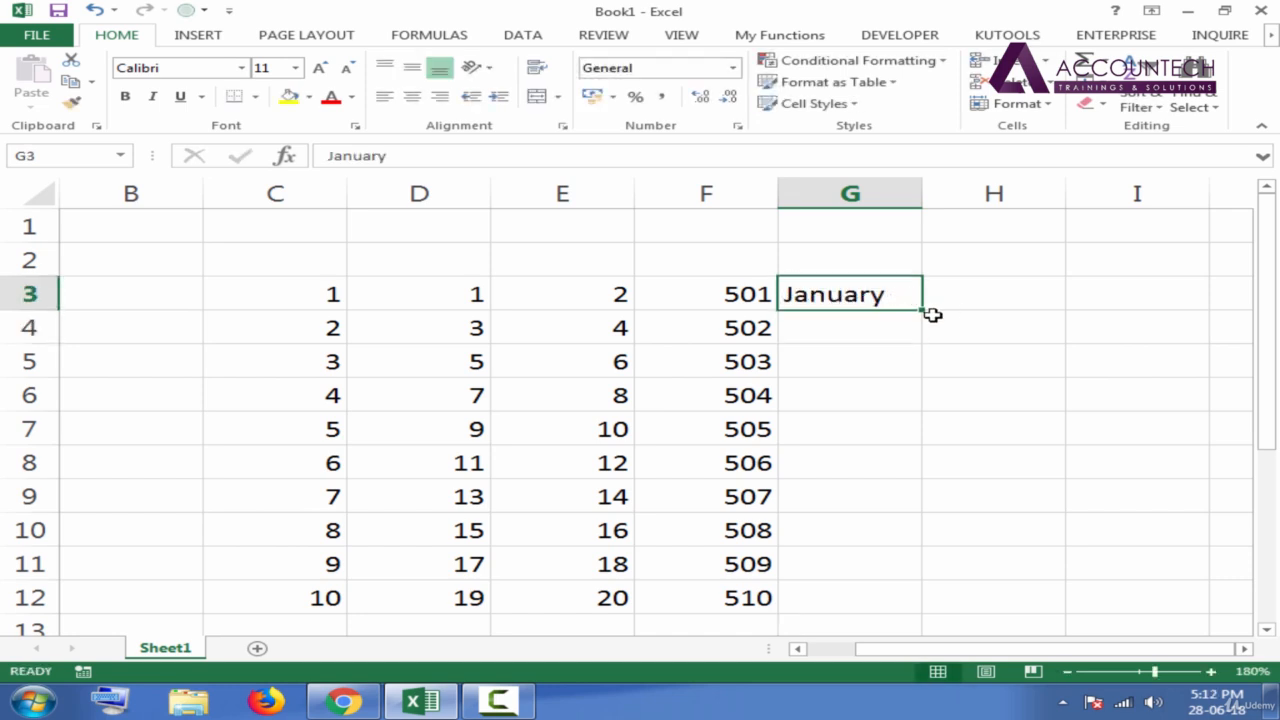
{"action": "double_click", "coordinate": [926, 313]}
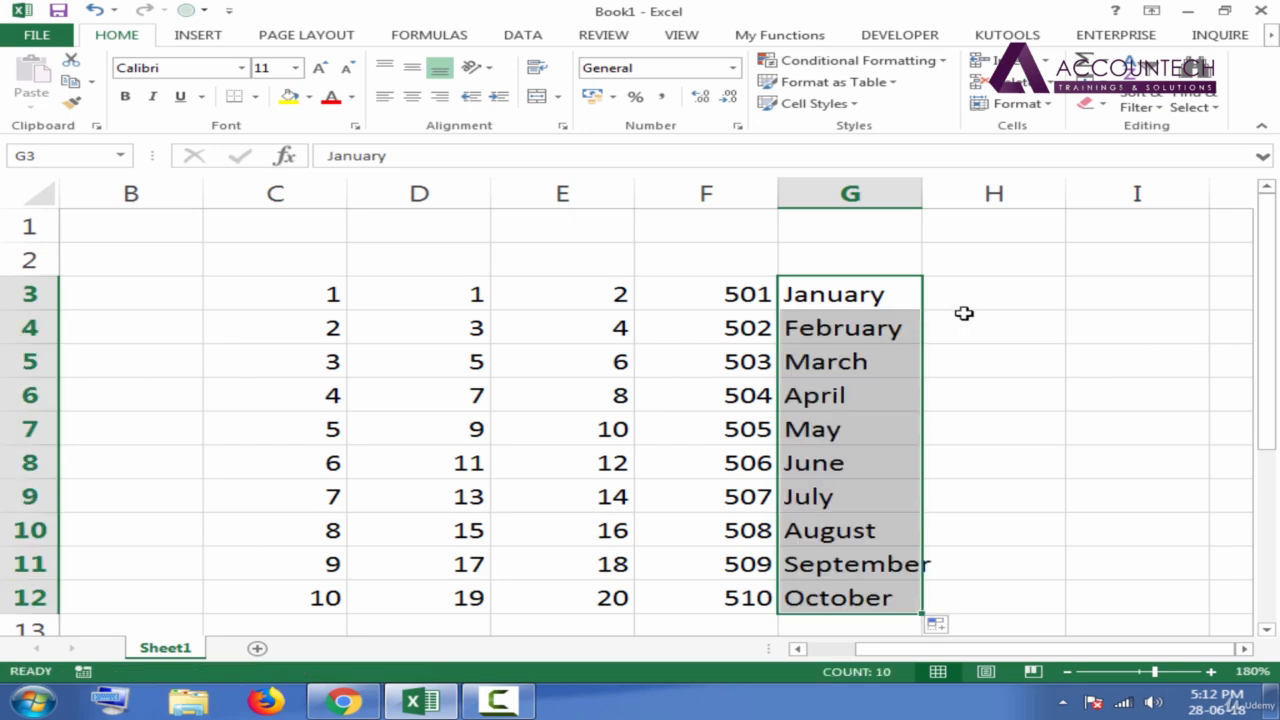
Enter Jan in H3 and auto-fill the abbreviated month names down to H12
{"action": "left_click", "coordinate": [963, 313]}
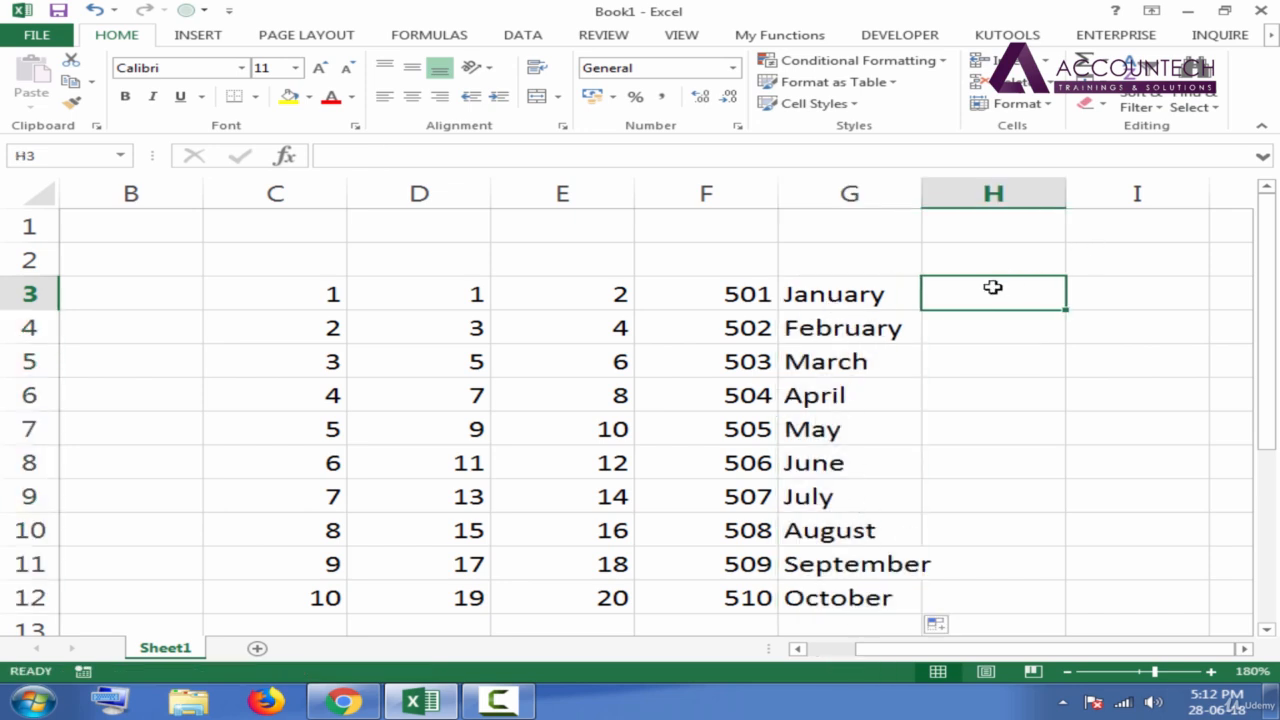
{"action": "type", "text": "Jan"}
{"action": "key", "text": "Return"}
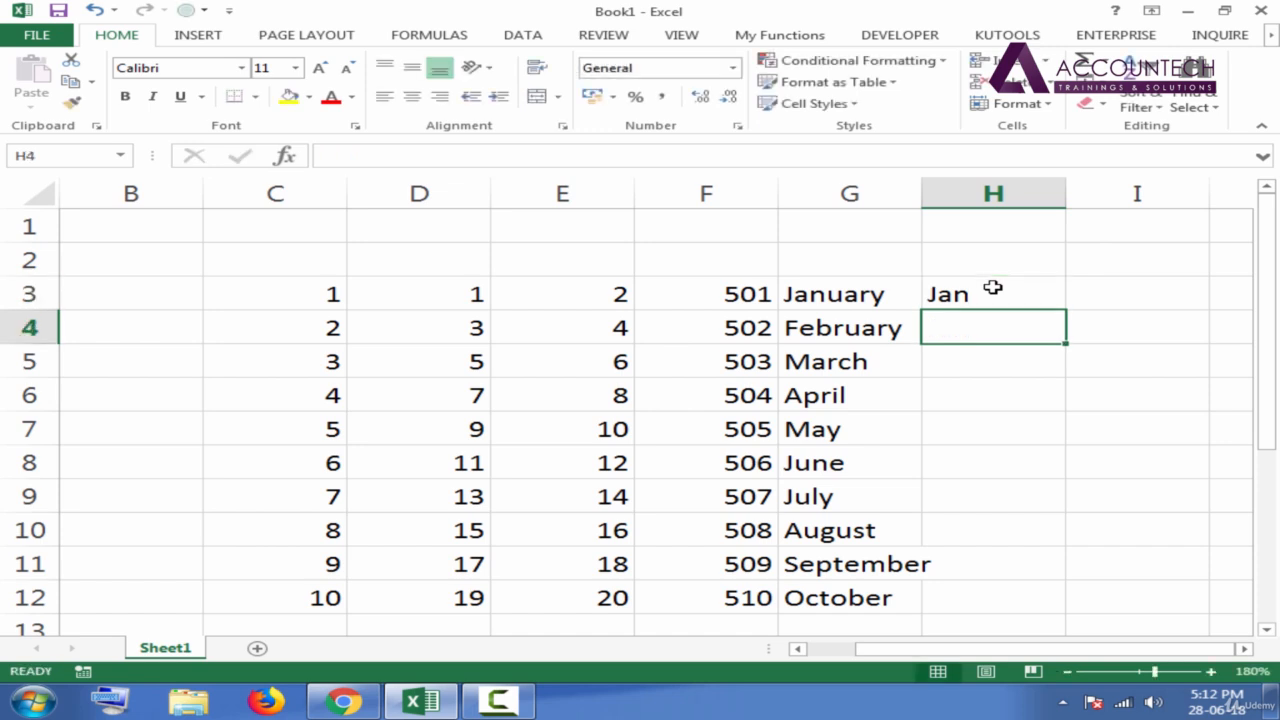
{"action": "left_click", "coordinate": [993, 302]}
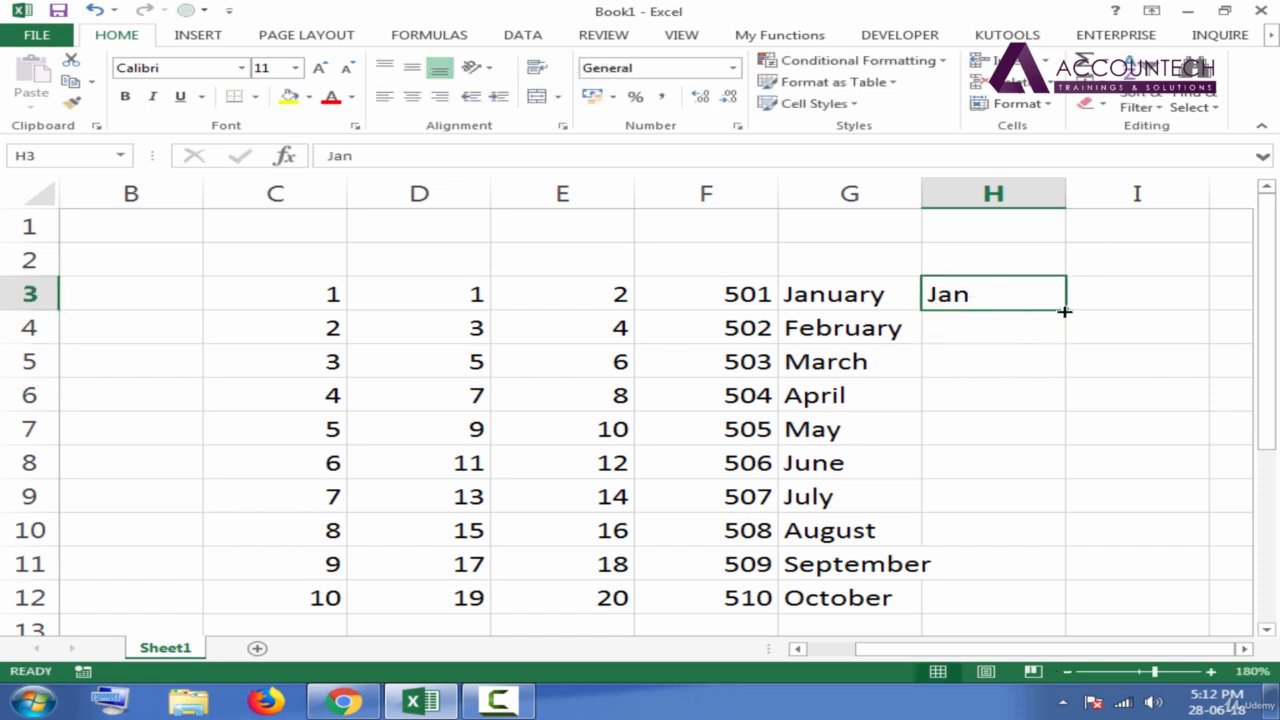
{"action": "left_click_drag", "start_coordinate": [1065, 311], "coordinate": [1062, 606]}
Enter Monday in I3 and auto-fill the full weekday names down to I12
{"action": "left_click", "coordinate": [1131, 296]}
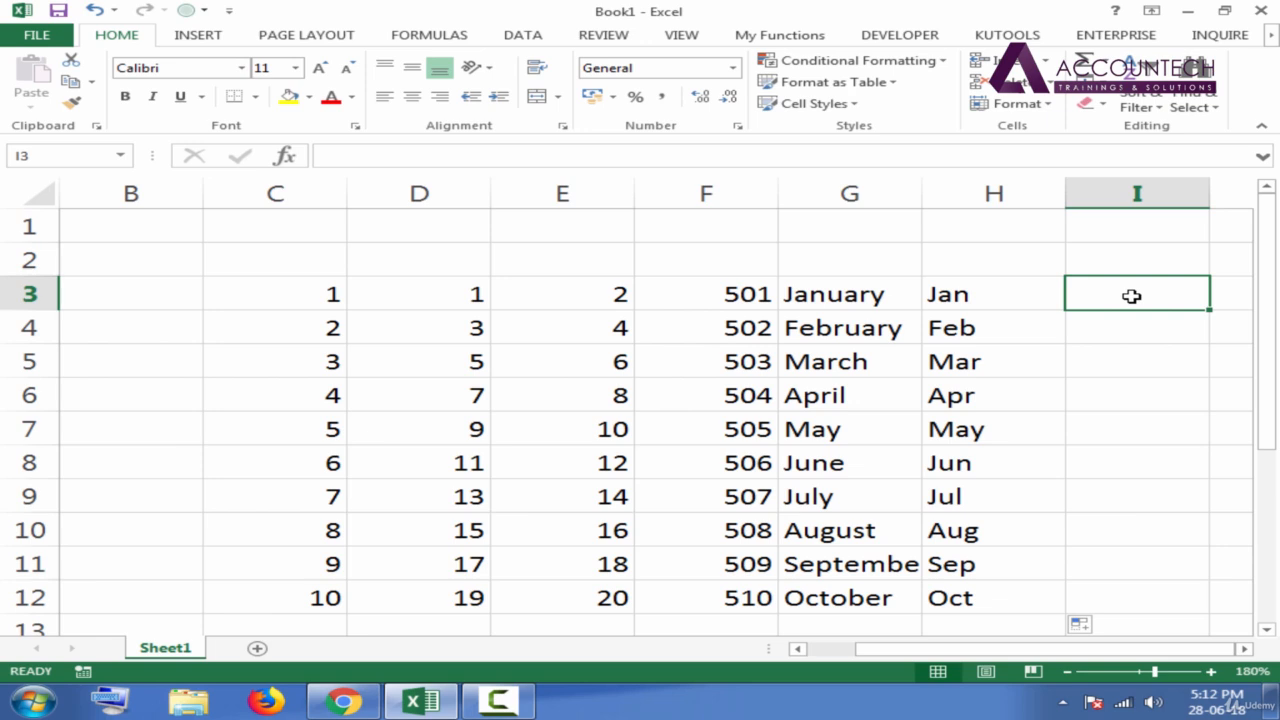
{"action": "scroll", "coordinate": [1131, 296], "scroll_direction": "right", "scroll_amount": 2}
{"action": "type", "text": "Mond"}
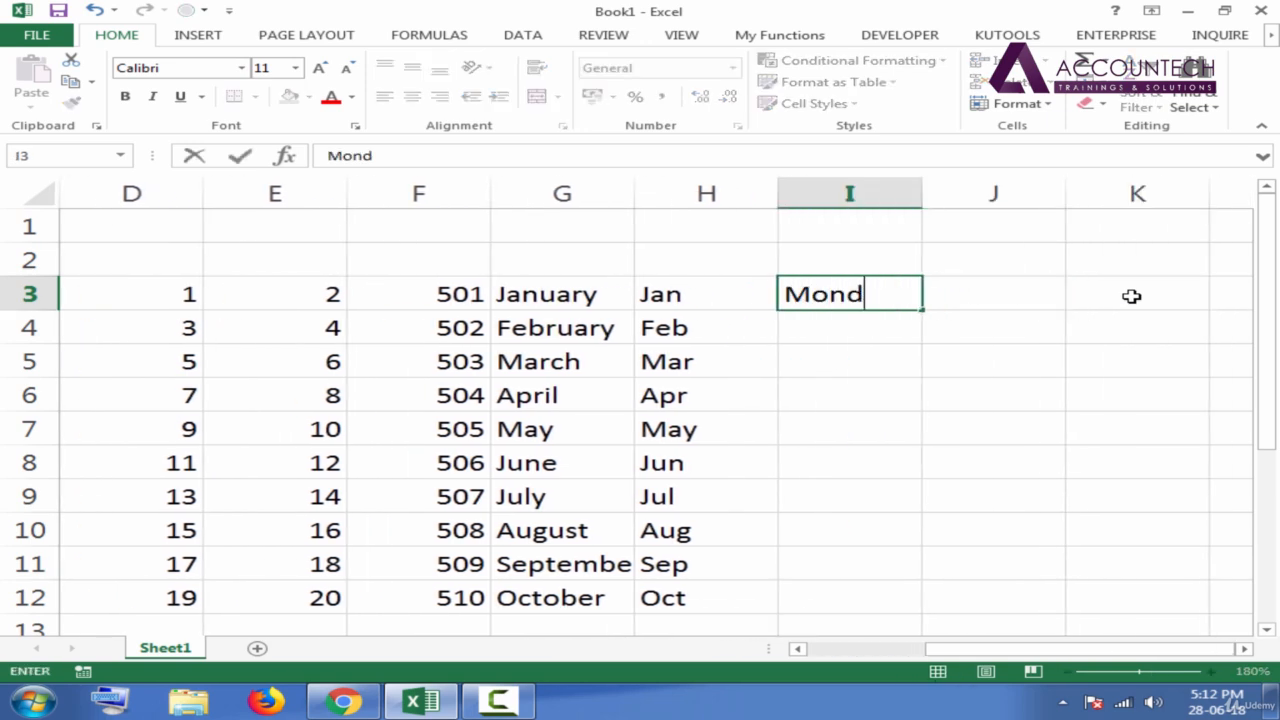
{"action": "type", "text": "ay"}
{"action": "key", "text": "Return"}
{"action": "left_click", "coordinate": [903, 298]}
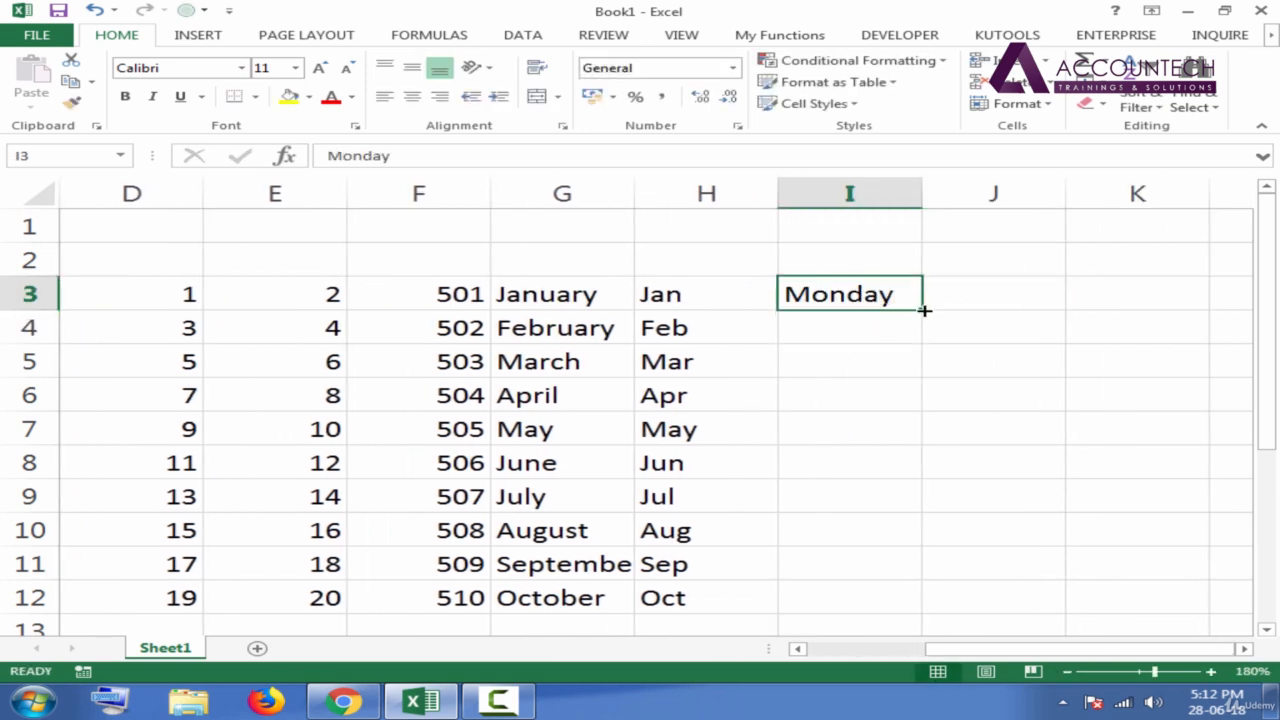
{"action": "left_click_drag", "start_coordinate": [924, 311], "coordinate": [924, 600]}
Enter Mon in J3 and auto-fill the abbreviated weekday names down to J12
{"action": "left_click", "coordinate": [960, 298]}
{"action": "type", "text": "Mon"}
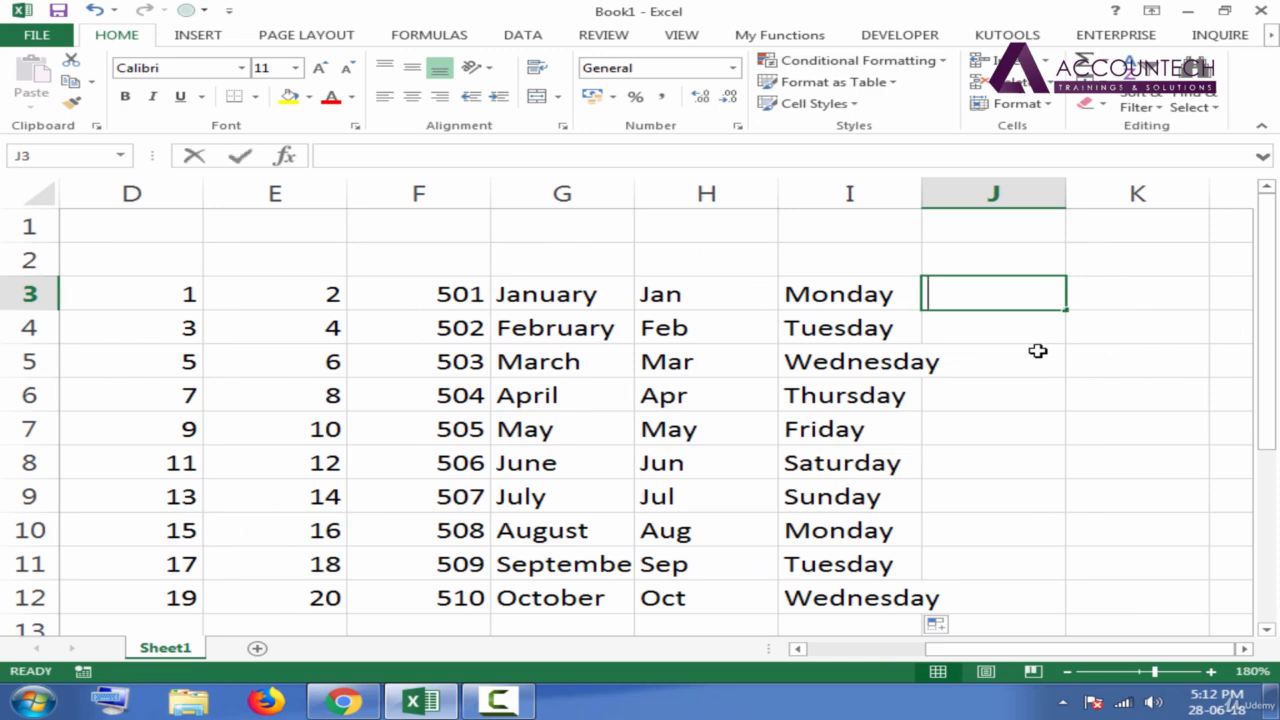
{"action": "key", "text": "Return"}
{"action": "left_click", "coordinate": [968, 290]}
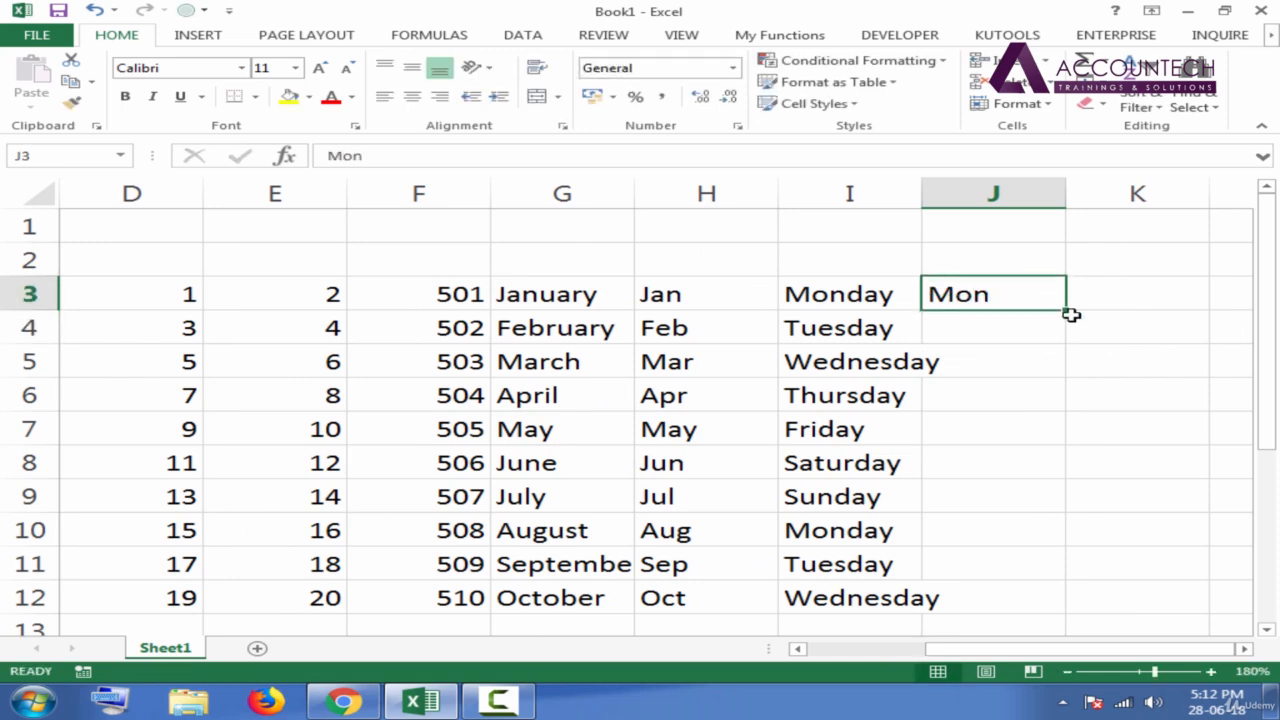
{"action": "left_click_drag", "start_coordinate": [1067, 311], "coordinate": [1060, 600]}
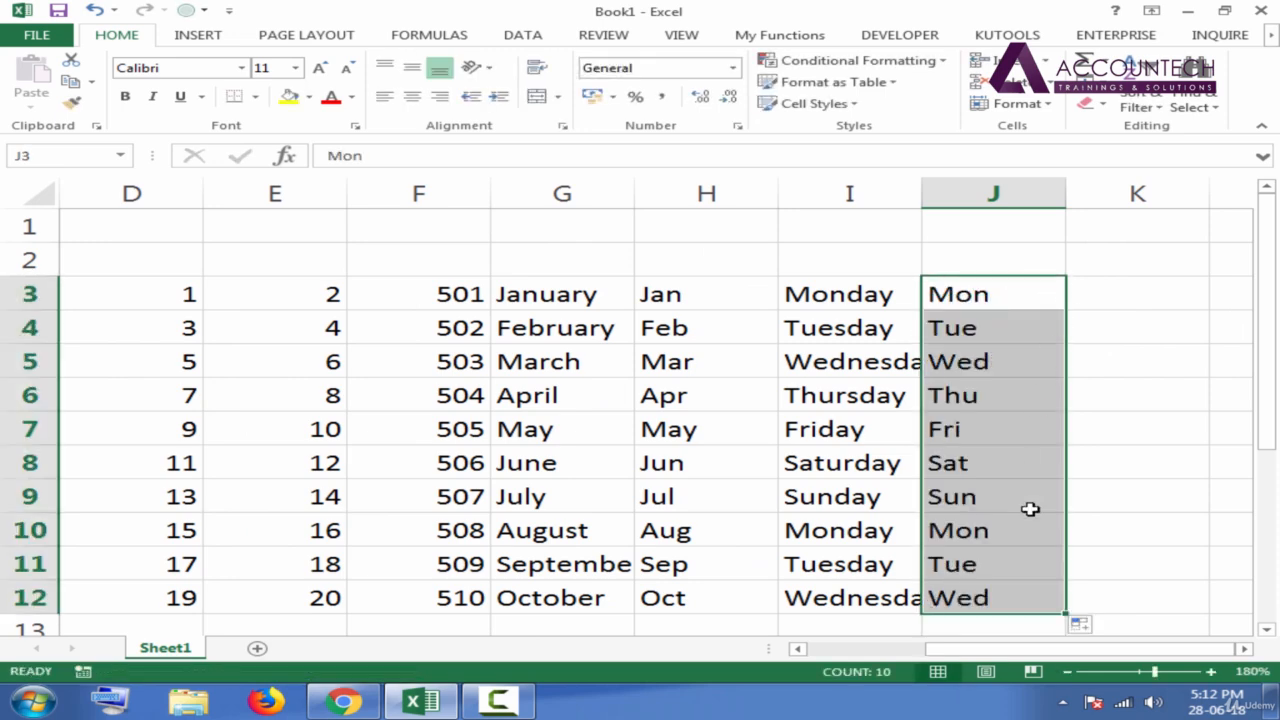
Enter 5 in B3 and 10 in B4, and extend the series in steps of 5 down to B12
{"action": "left_click", "coordinate": [551, 306]}
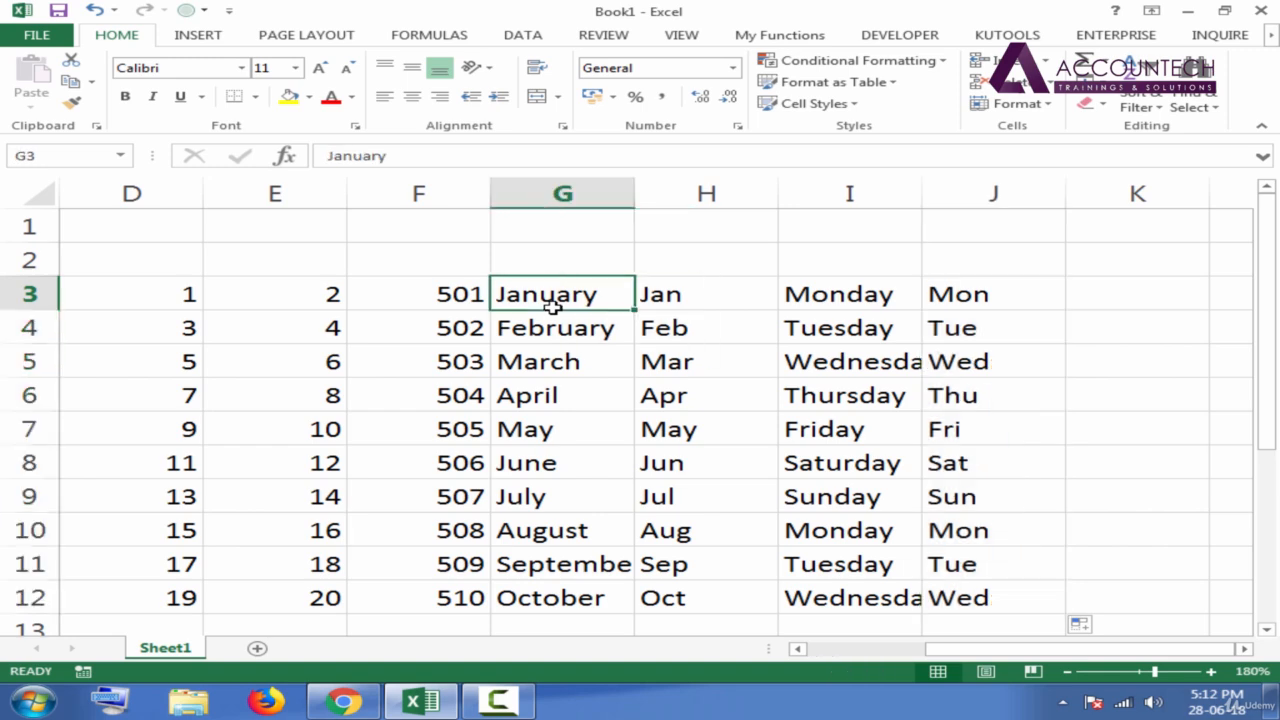
{"action": "key", "text": "Left"}
{"action": "key", "text": "Left"}
{"action": "key", "text": "Left"}
{"action": "key", "text": "Left"}
{"action": "key", "text": "Left"}
{"action": "key", "text": "Left"}
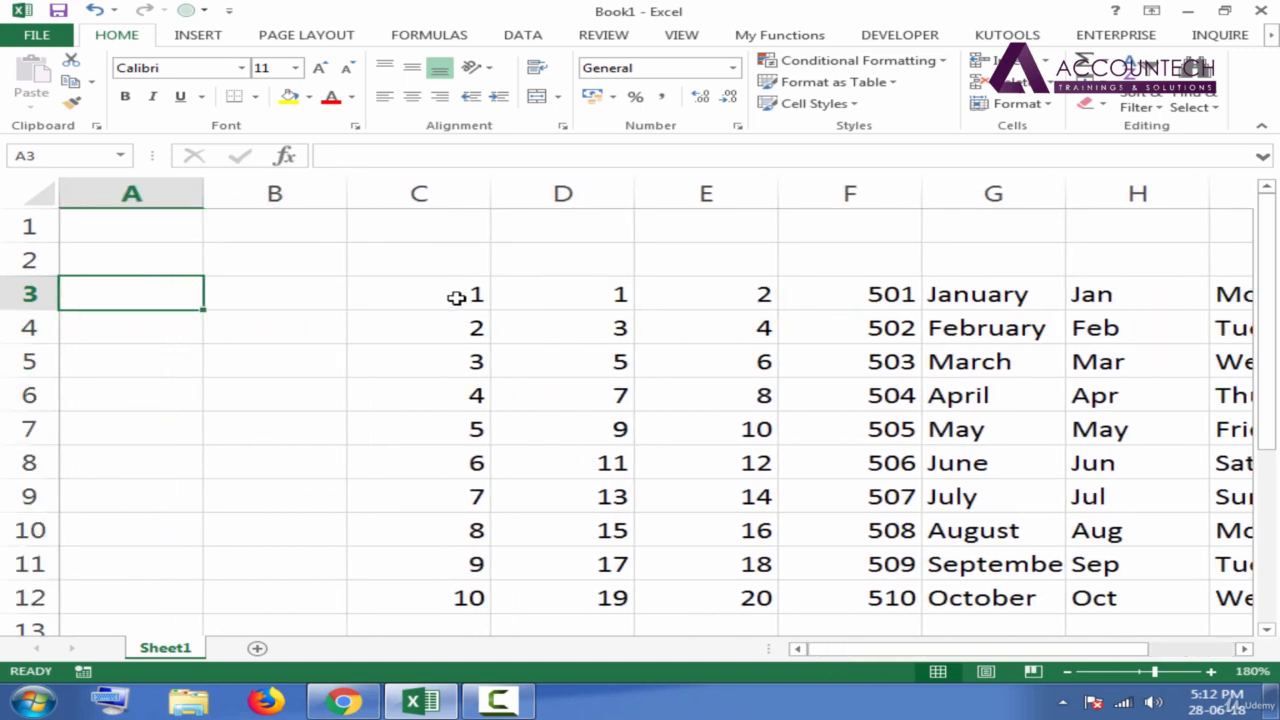
{"action": "left_click", "coordinate": [453, 295]}
{"action": "left_click", "coordinate": [270, 303]}
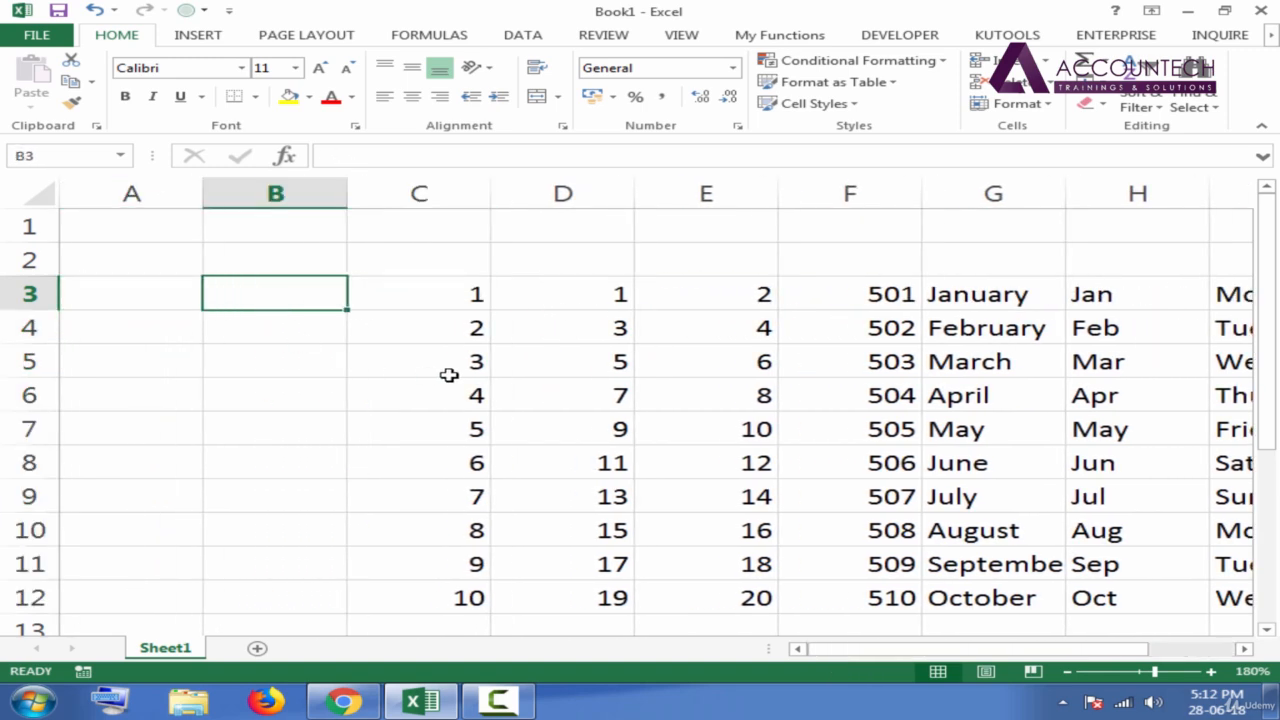
{"action": "type", "text": "5"}
{"action": "key", "text": "Return"}
{"action": "type", "text": "10"}
{"action": "key", "text": "Return"}
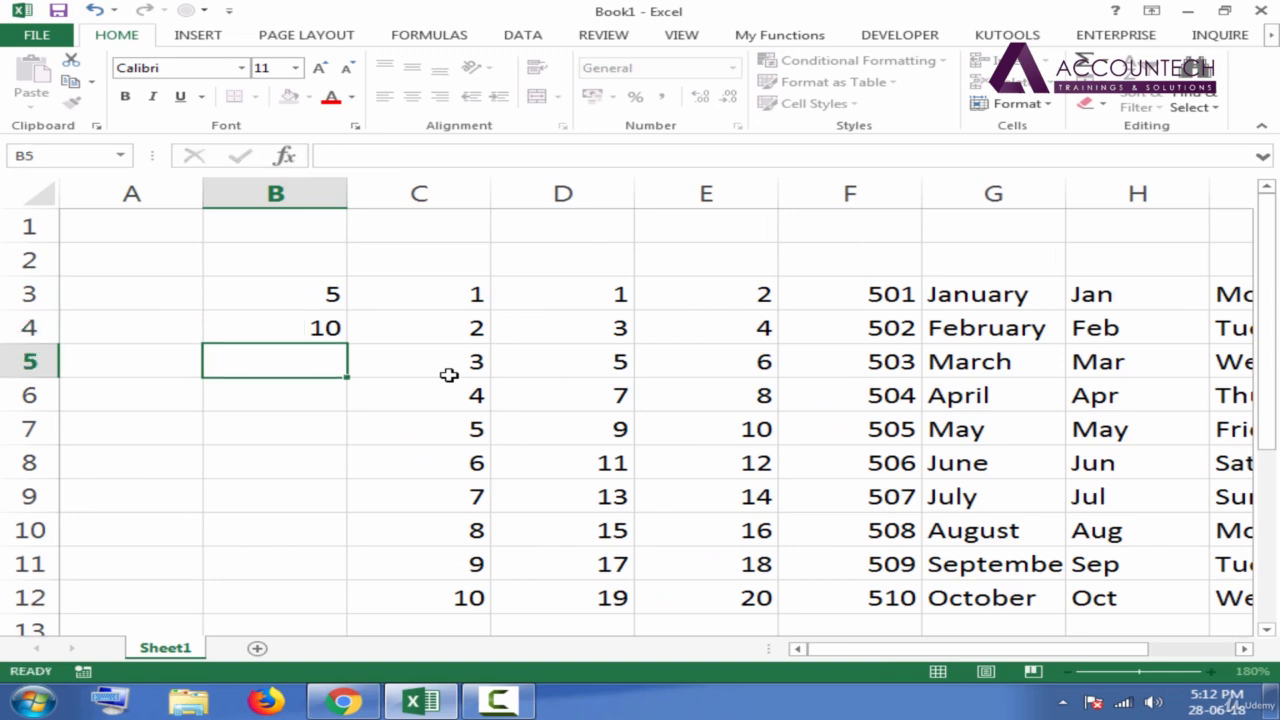
{"action": "left_click_drag", "start_coordinate": [313, 296], "coordinate": [320, 500]}
{"action": "left_click", "coordinate": [305, 396]}
Review the filled columns and examine the first two entries of the full month name series in G3 and G4
{"action": "key", "text": "Right"}
{"action": "key", "text": "Right"}
{"action": "key", "text": "Right"}
{"action": "key", "text": "Right"}
{"action": "key", "text": "Right"}
{"action": "key", "text": "Right"}
{"action": "key", "text": "Up"}
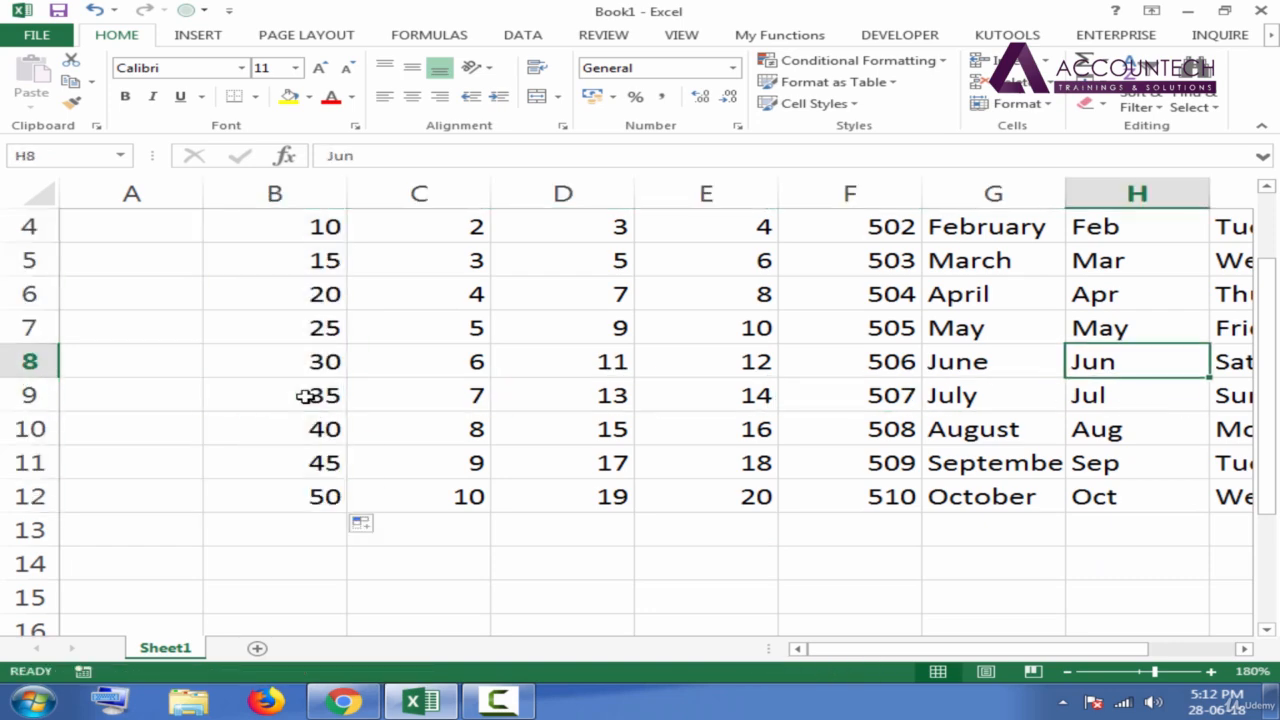
{"action": "key", "text": "Up"}
{"action": "key", "text": "Up"}
{"action": "key", "text": "Up"}
{"action": "key", "text": "Up"}
{"action": "key", "text": "Up"}
{"action": "key", "text": "Up"}
{"action": "key", "text": "Up"}
{"action": "key", "text": "Right"}
{"action": "key", "text": "Right"}
{"action": "key", "text": "Right"}
{"action": "key", "text": "Right"}
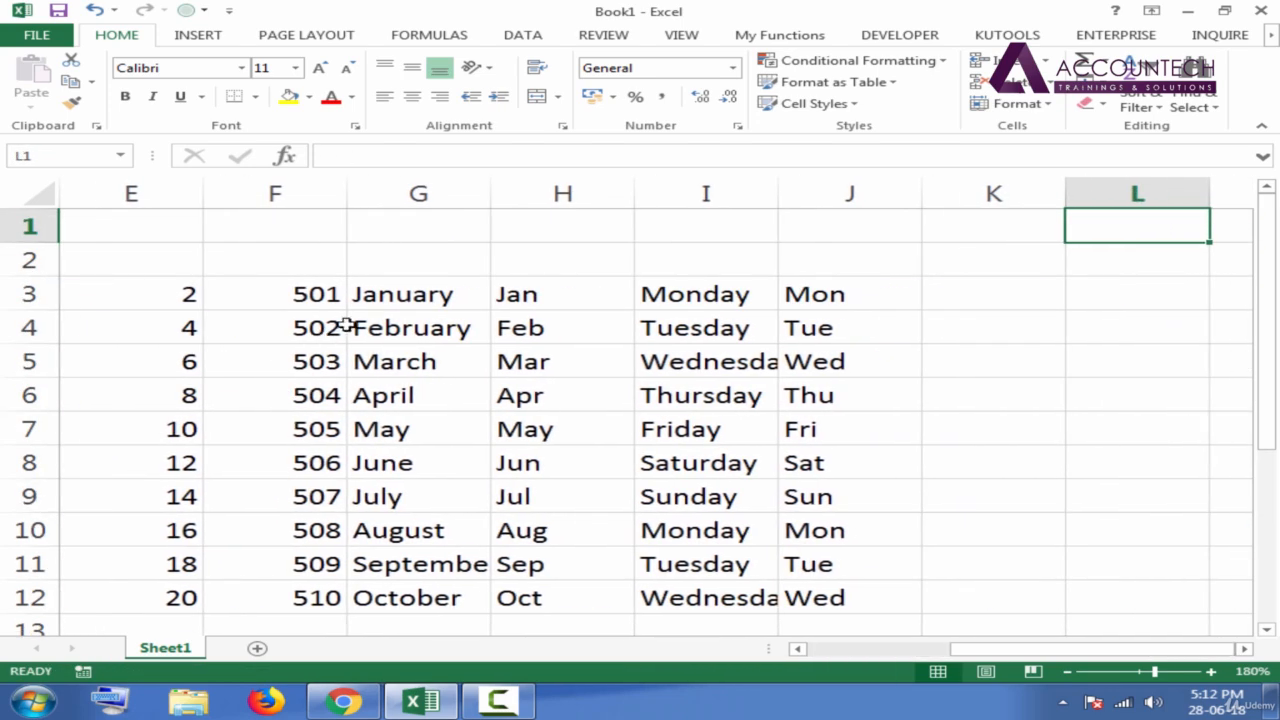
{"action": "left_click", "coordinate": [420, 294]}
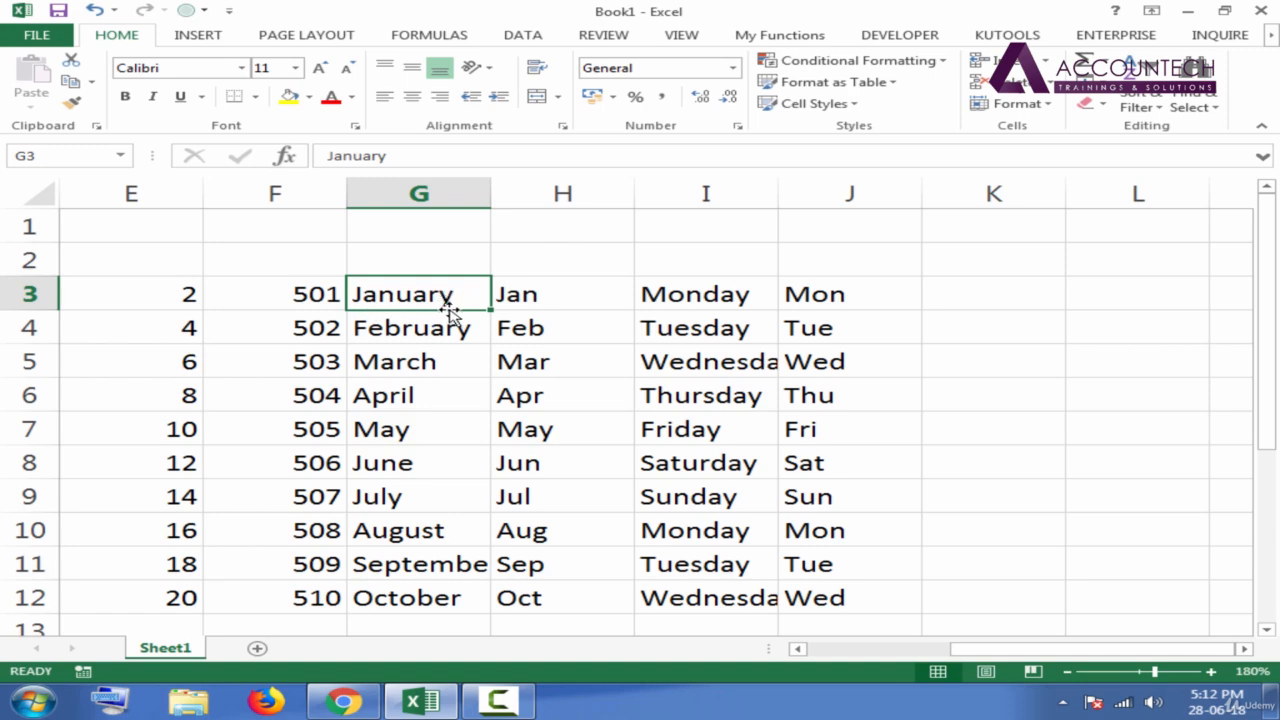
{"action": "left_click", "coordinate": [415, 330]}
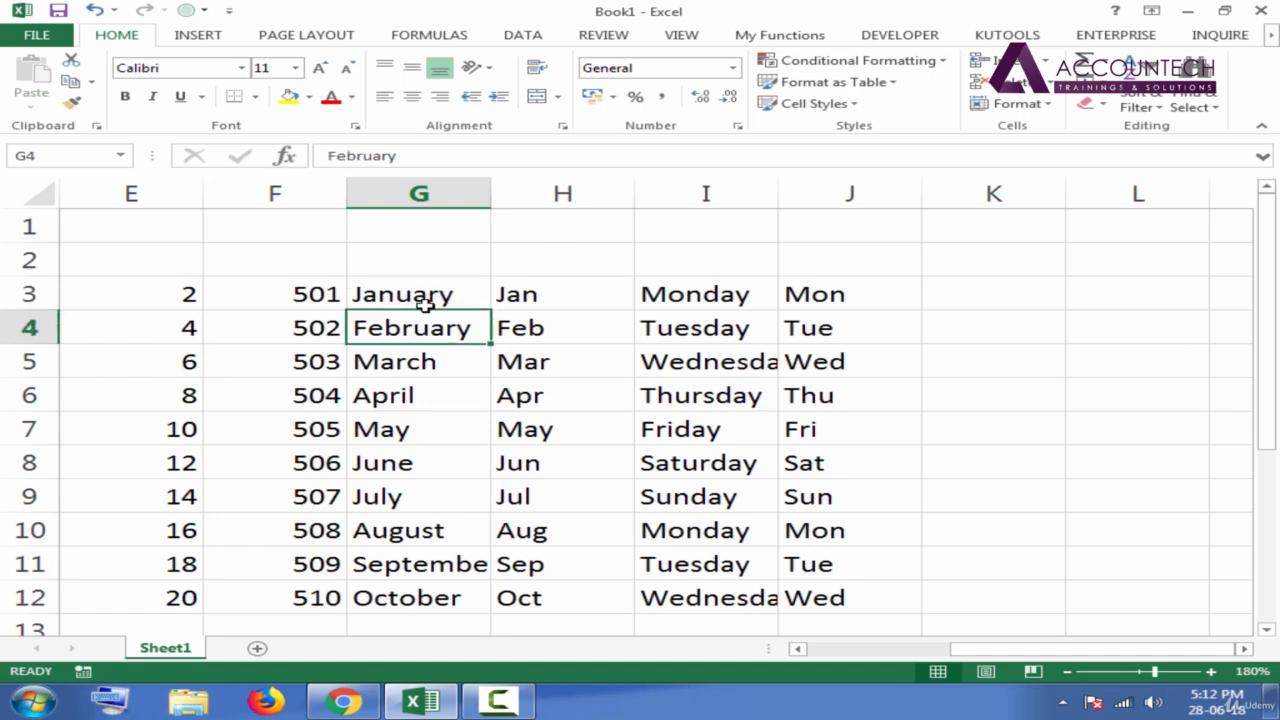
{"action": "left_click", "coordinate": [420, 294]}
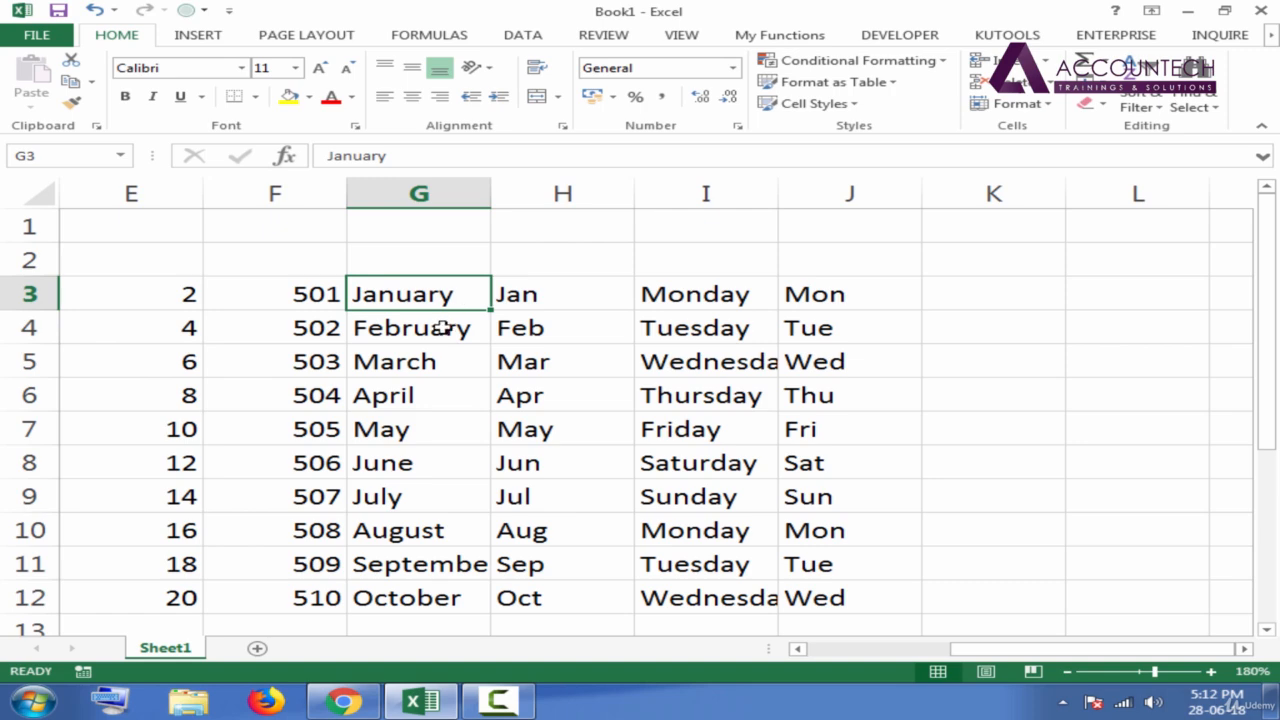
{"action": "left_click", "coordinate": [452, 330]}
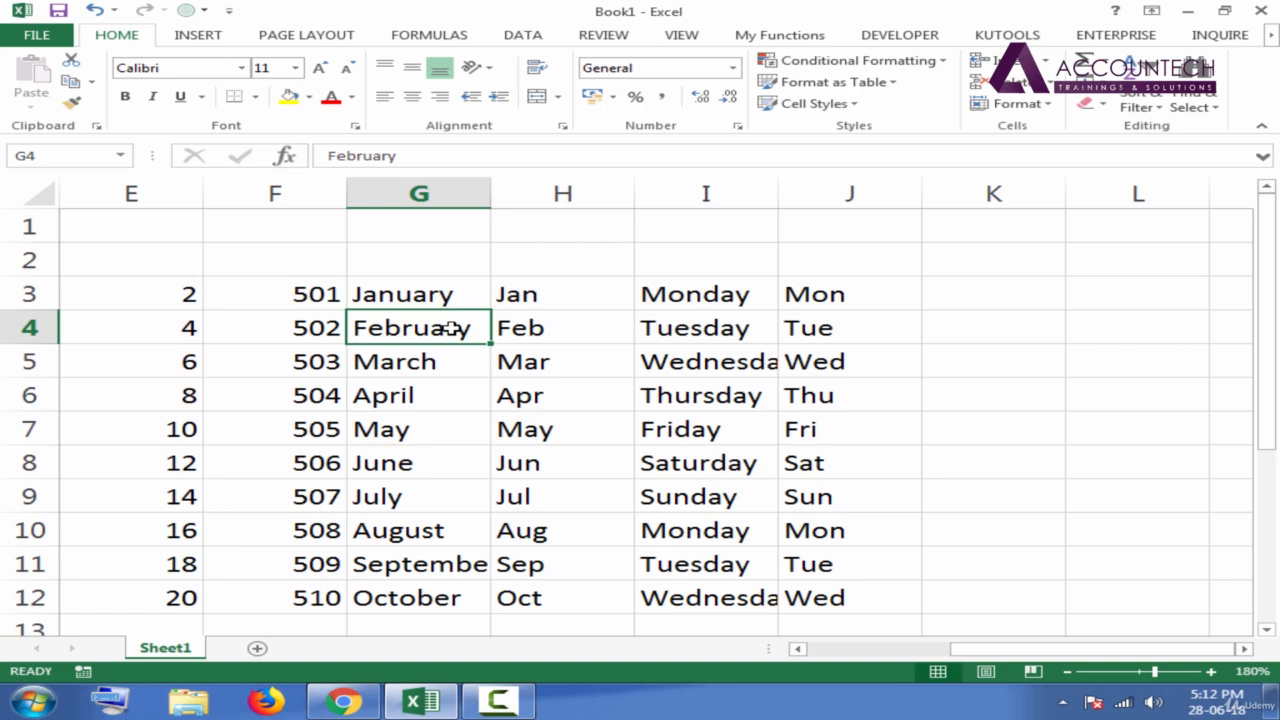
{"action": "left_click", "coordinate": [423, 294]}
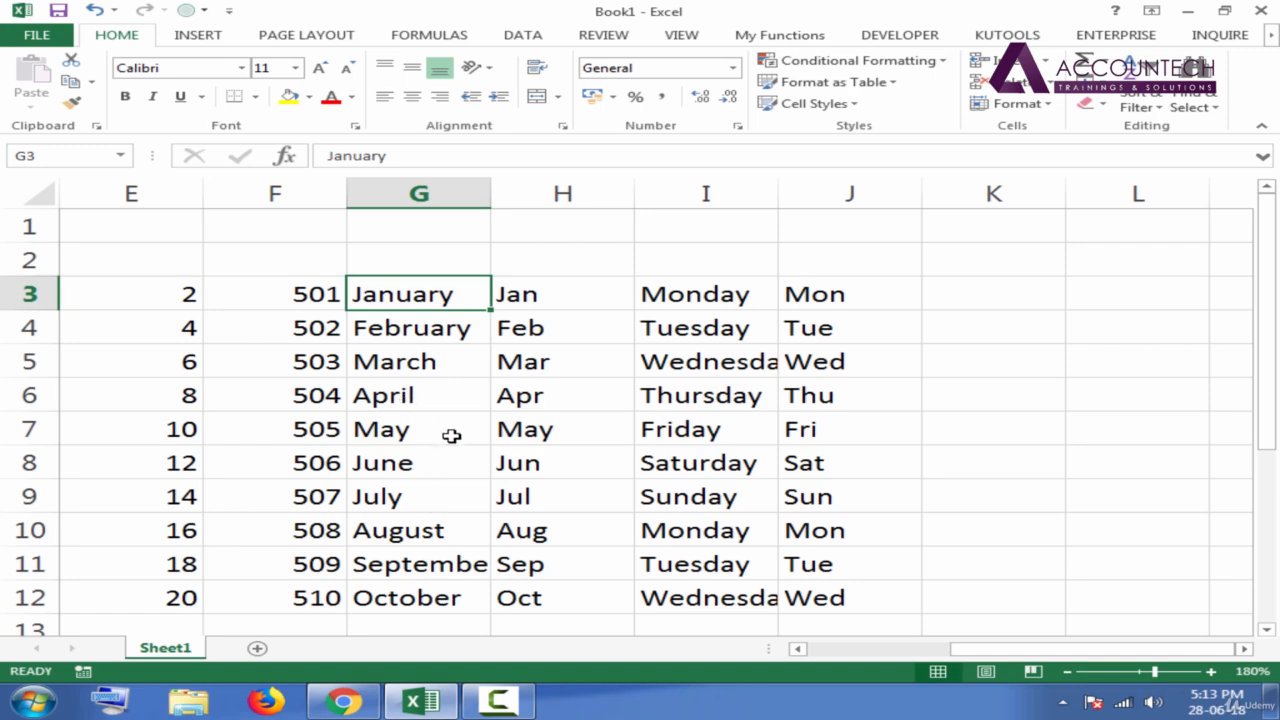
{"action": "left_click", "coordinate": [430, 331]}
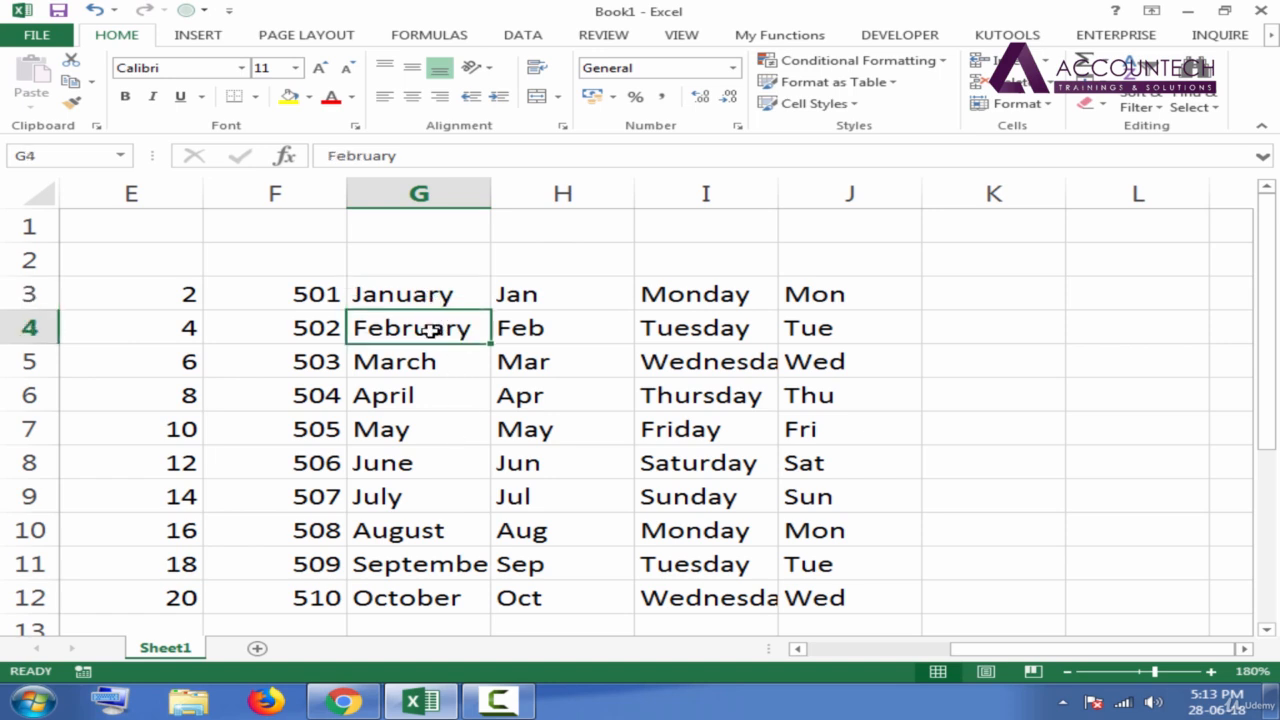
{"action": "left_click", "coordinate": [425, 300]}
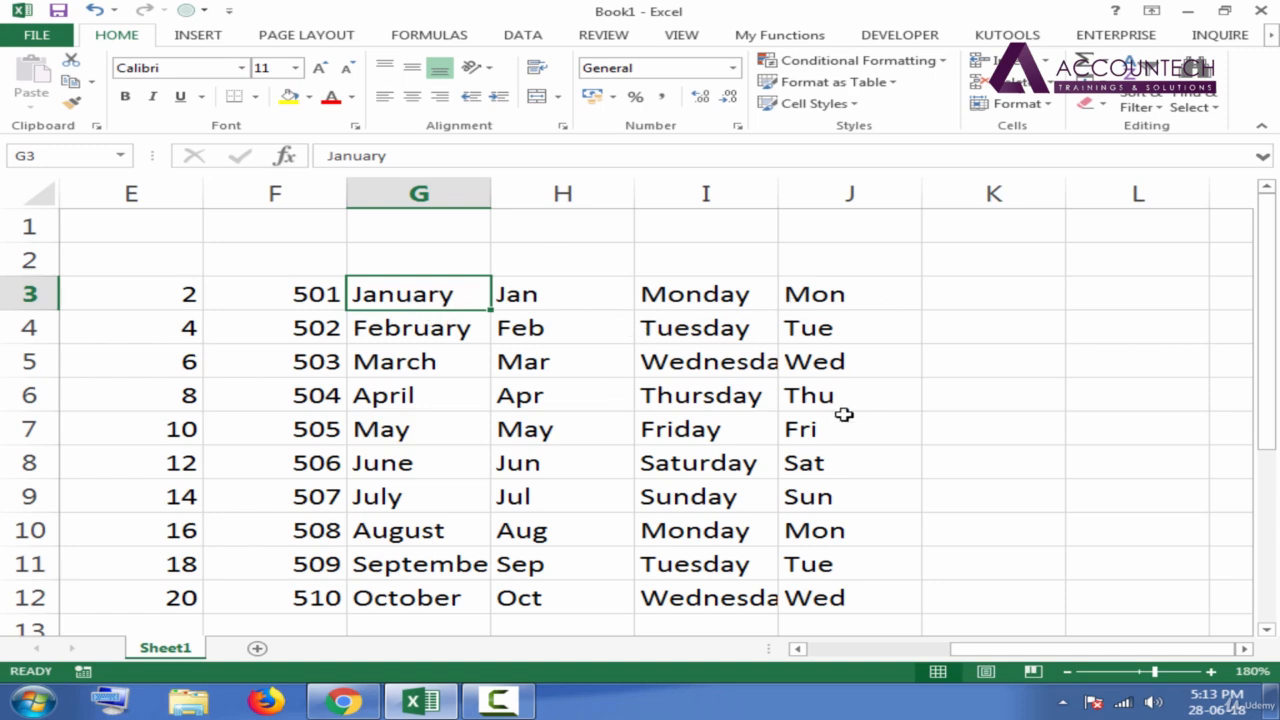
Enter a person's first name in K3, beside the abbreviated weekday column
{"action": "left_click", "coordinate": [981, 296]}
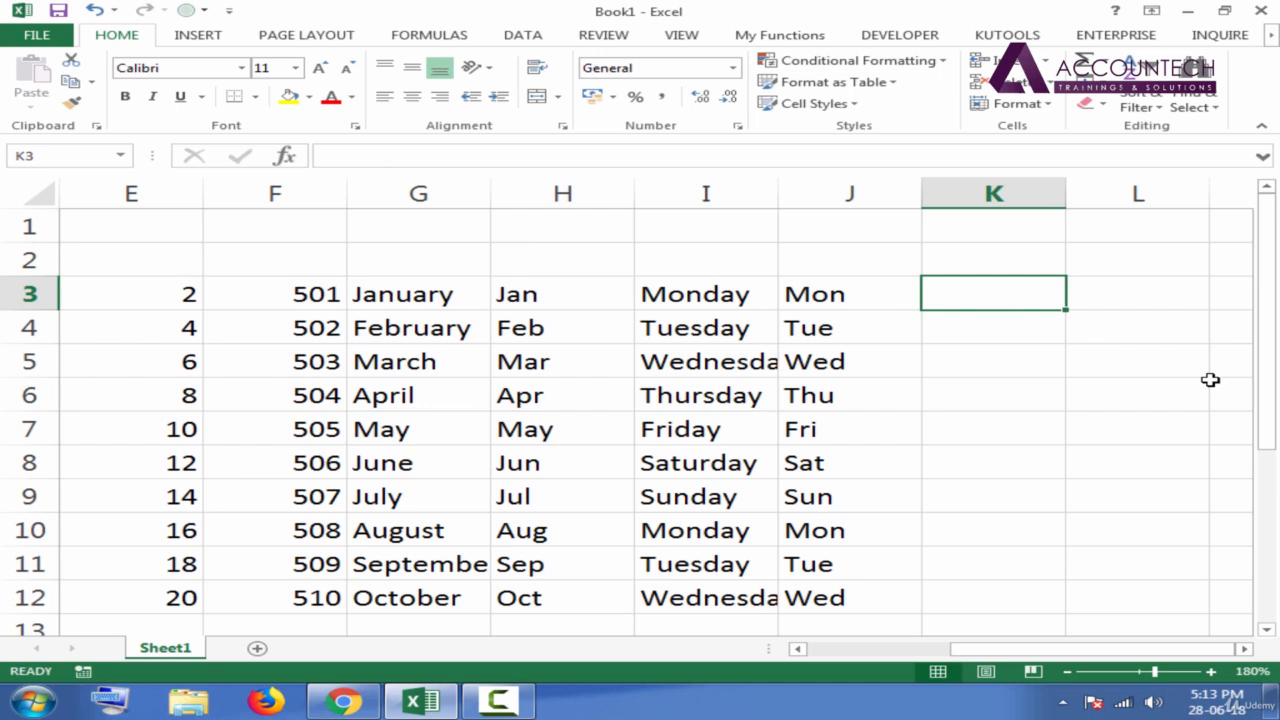
{"action": "type", "text": "A"}
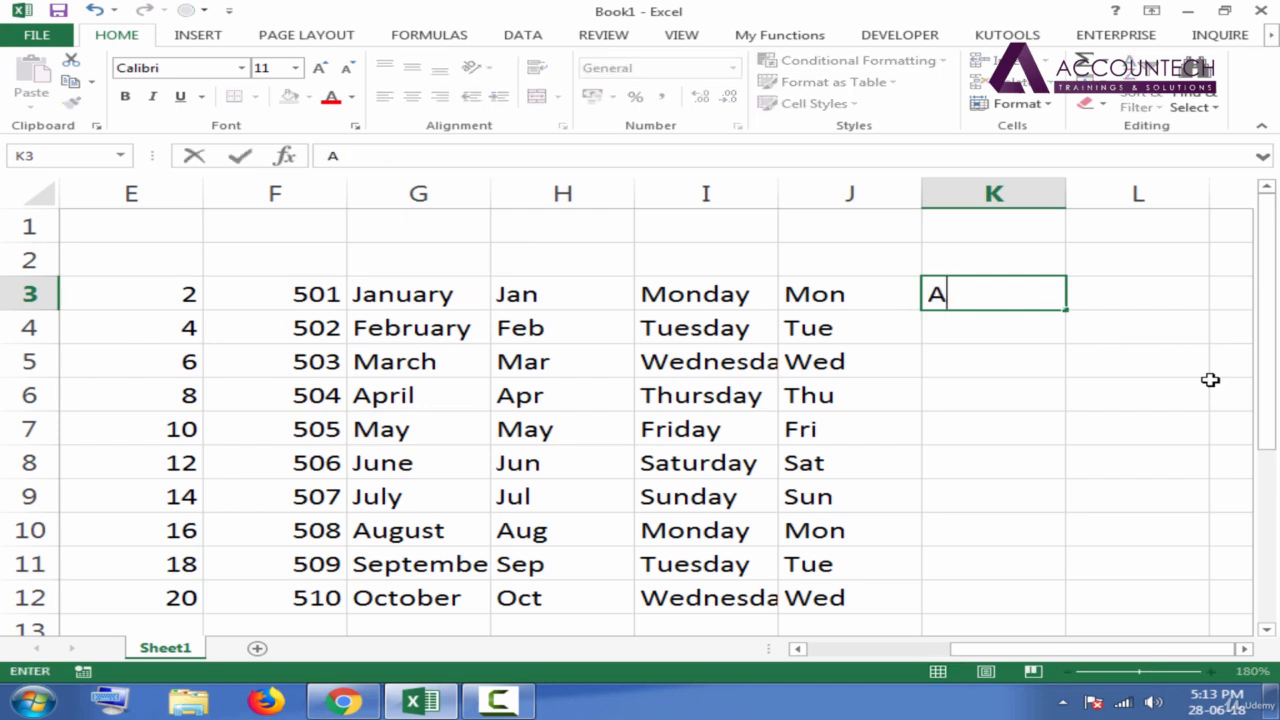
{"action": "type", "text": "li"}
{"action": "key", "text": "Return"}
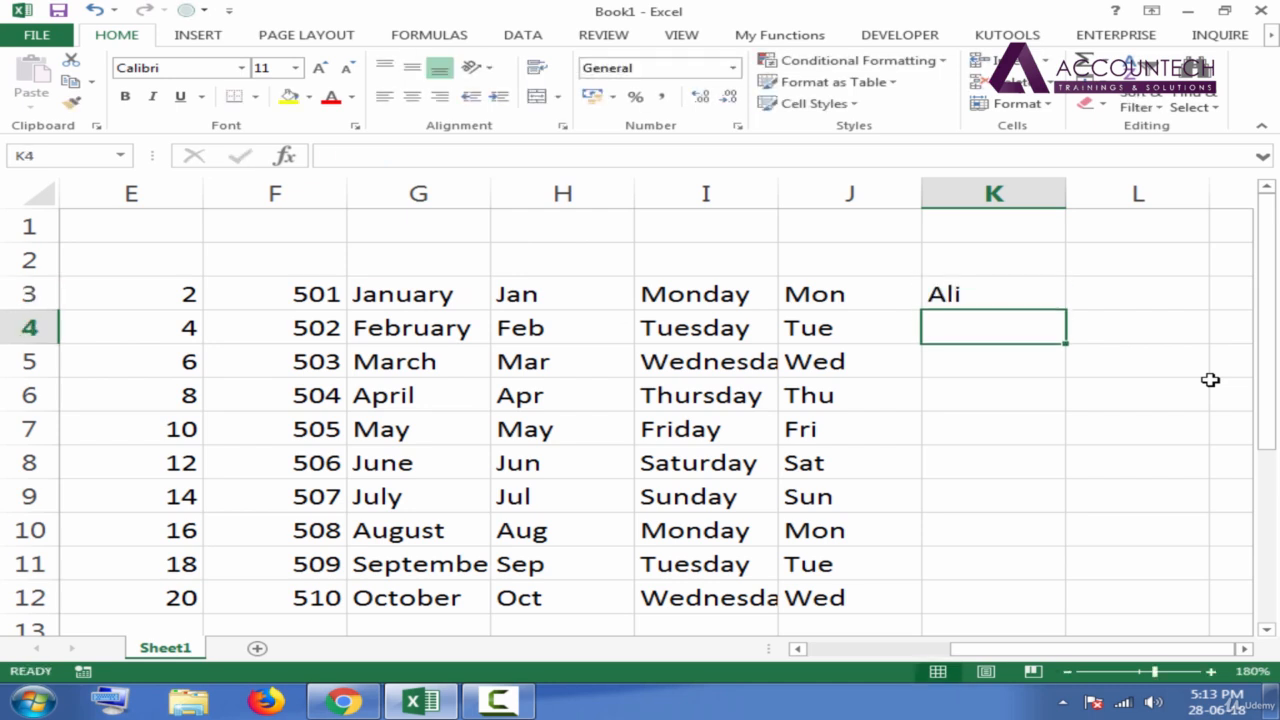
{"action": "left_click", "coordinate": [1048, 296]}
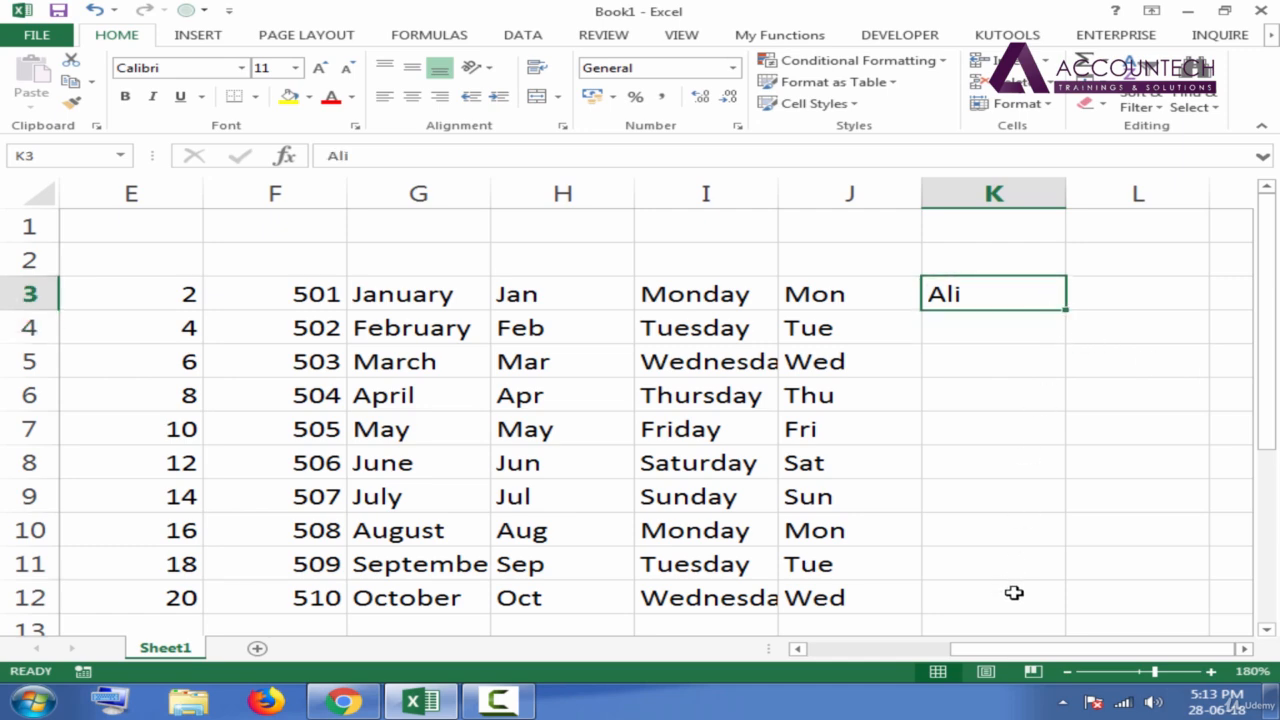
{"action": "left_click", "coordinate": [974, 336]}
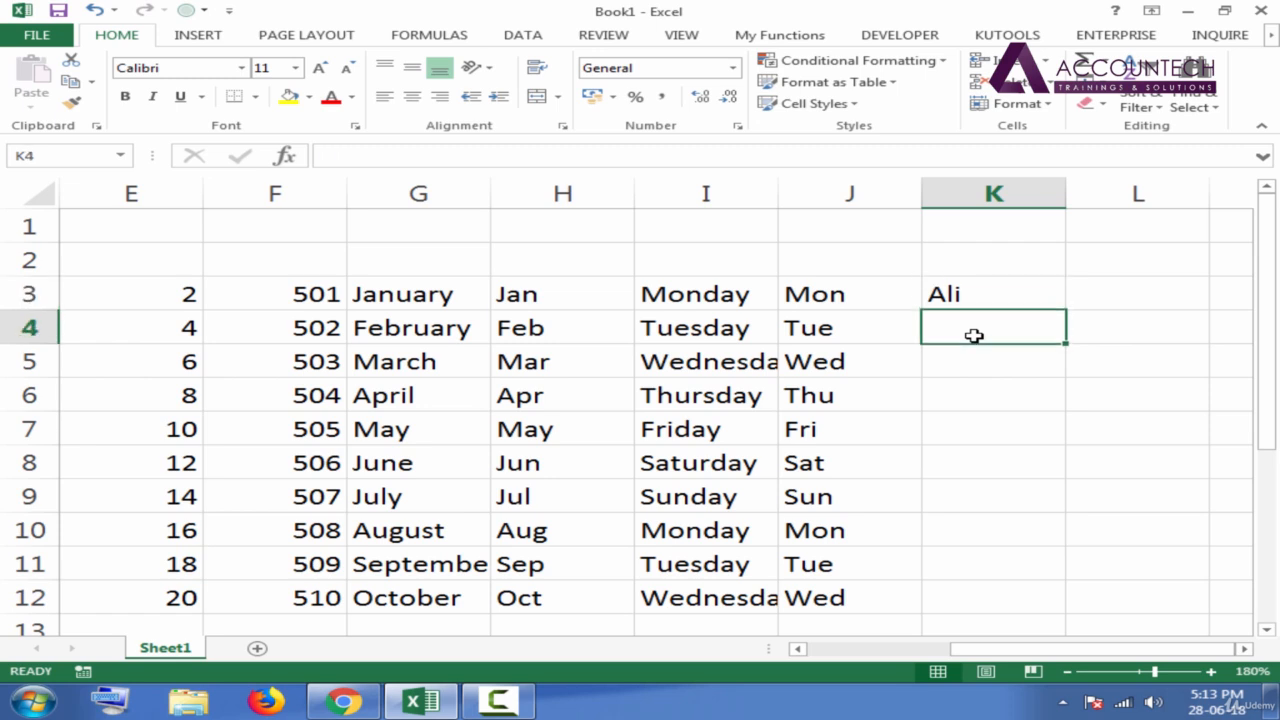
{"action": "type", "text": "Bil"}
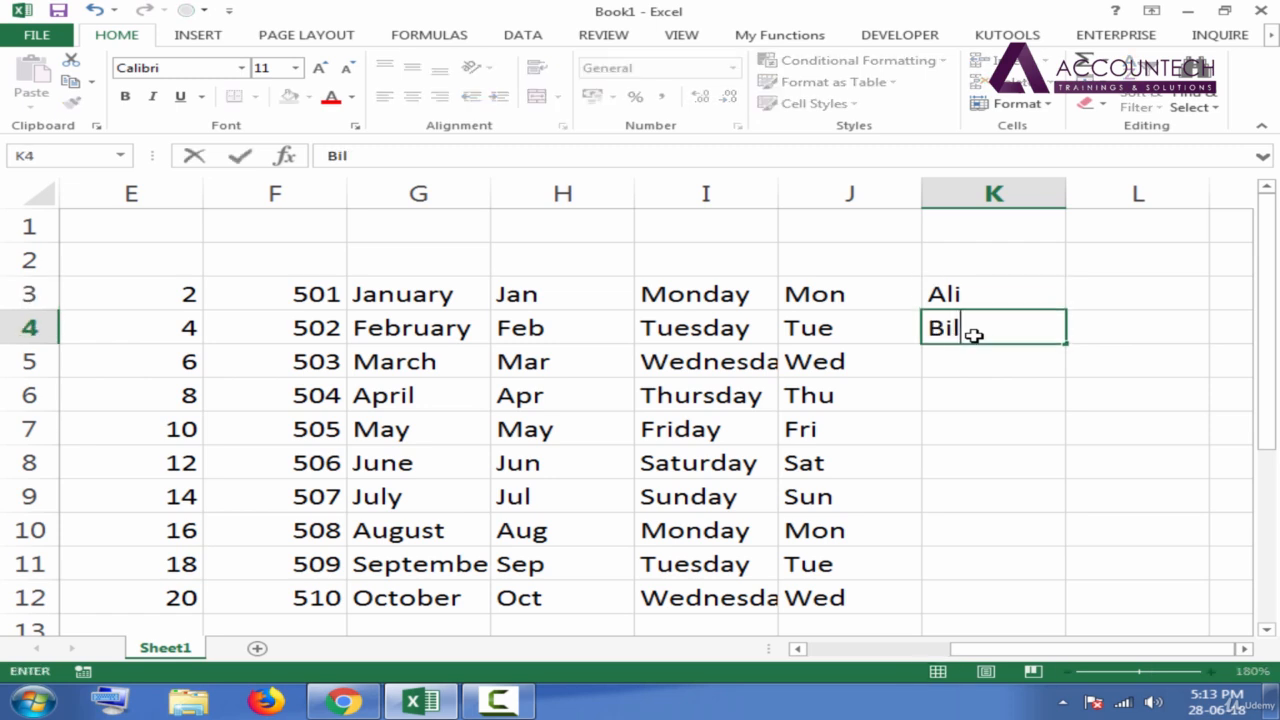
{"action": "type", "text": "al"}
{"action": "key", "text": "Return"}
{"action": "left_click", "coordinate": [1002, 322]}
{"action": "key", "text": "Delete"}
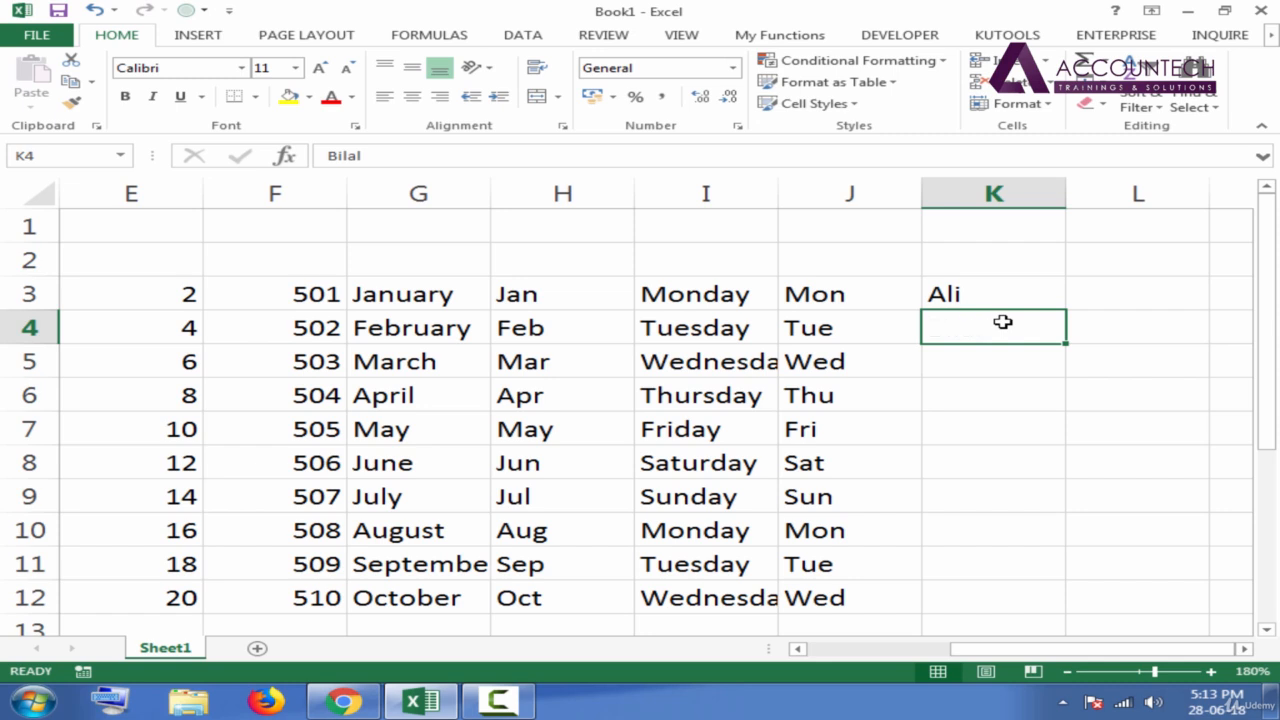
Auto-fill the name in K3 down to K12
{"action": "left_click", "coordinate": [970, 290]}
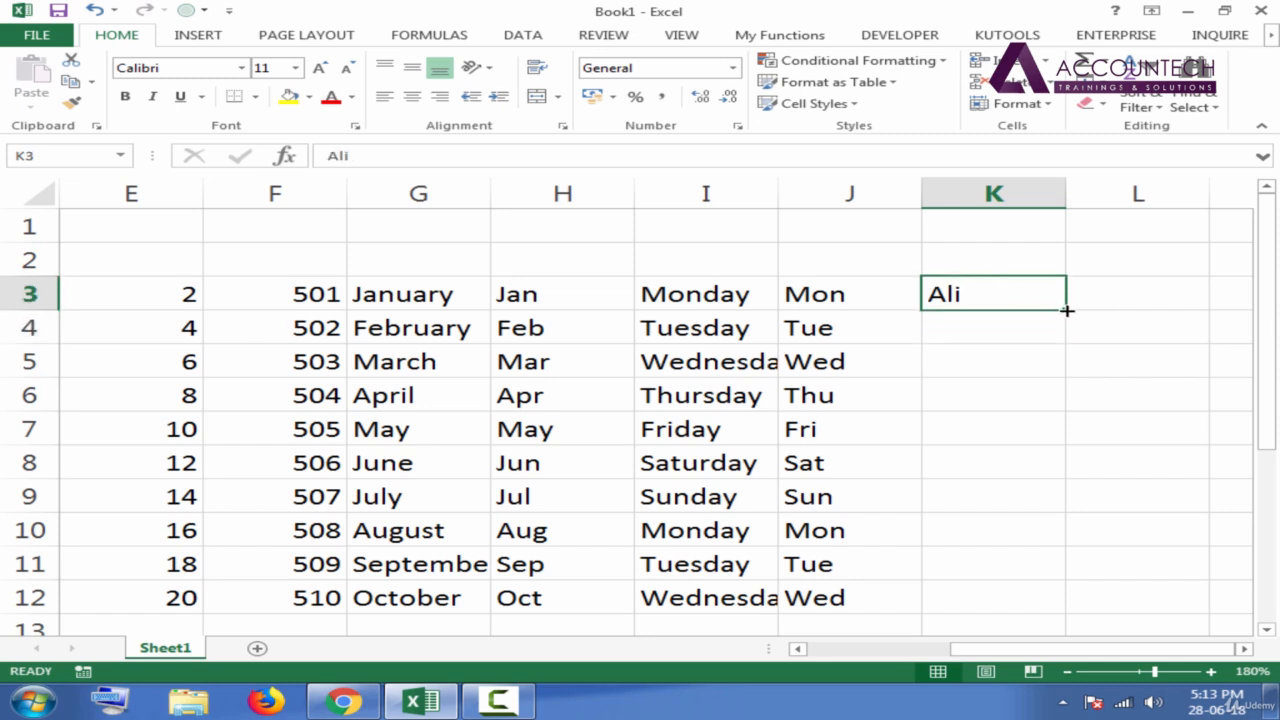
{"action": "double_click", "coordinate": [1067, 311]}
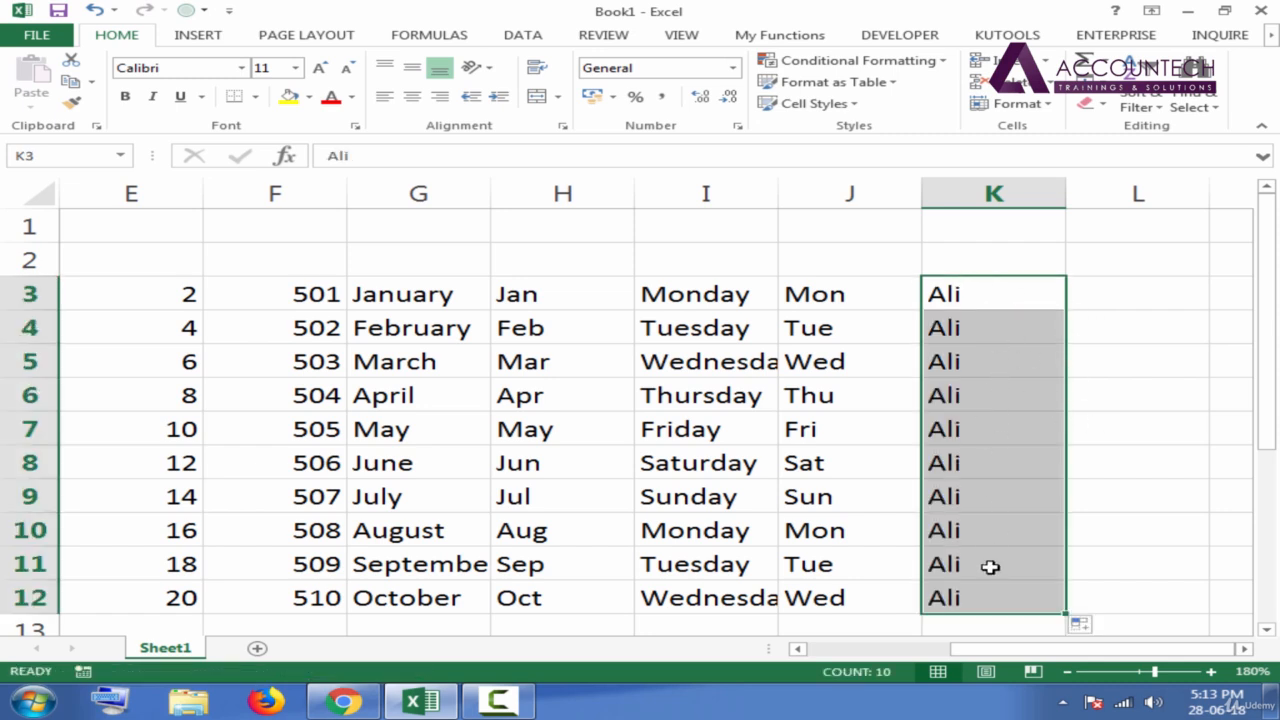
{"action": "left_click", "coordinate": [976, 327]}
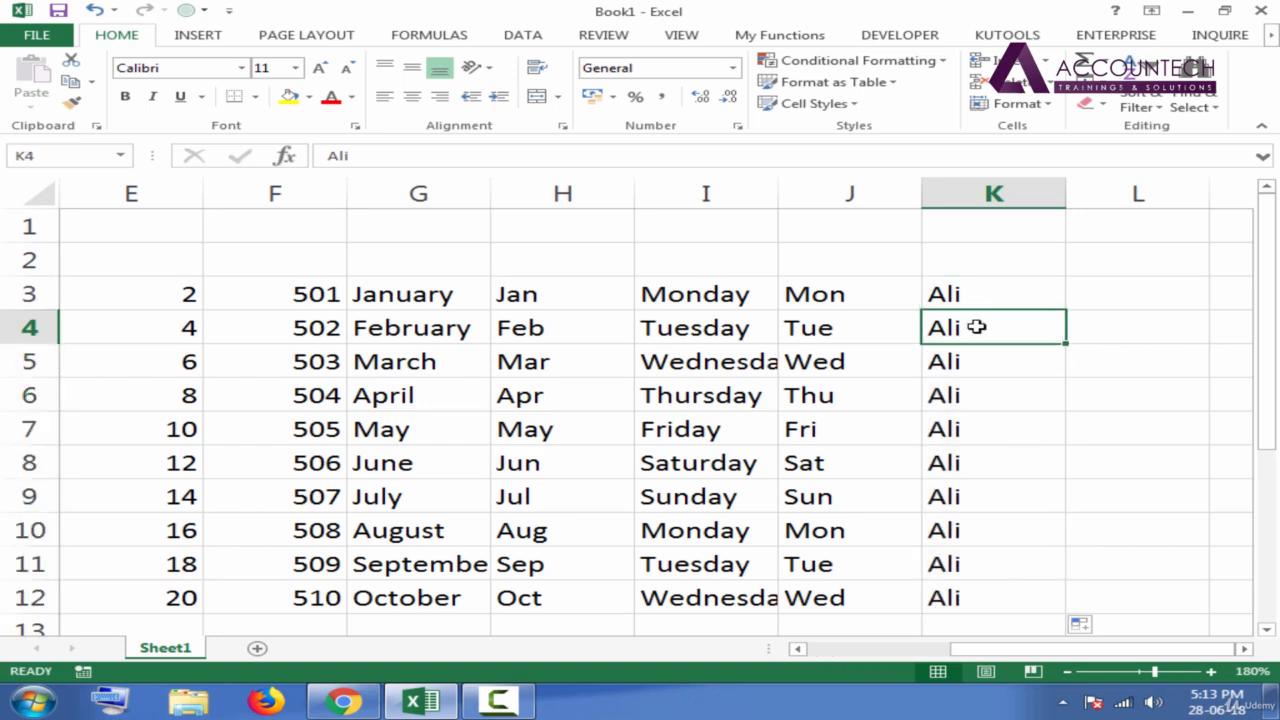
Clear the repeated names from K4 to K12, keeping only the name in K3
{"action": "key", "text": "ctrl+shift+Down"}
{"action": "key", "text": "Delete"}
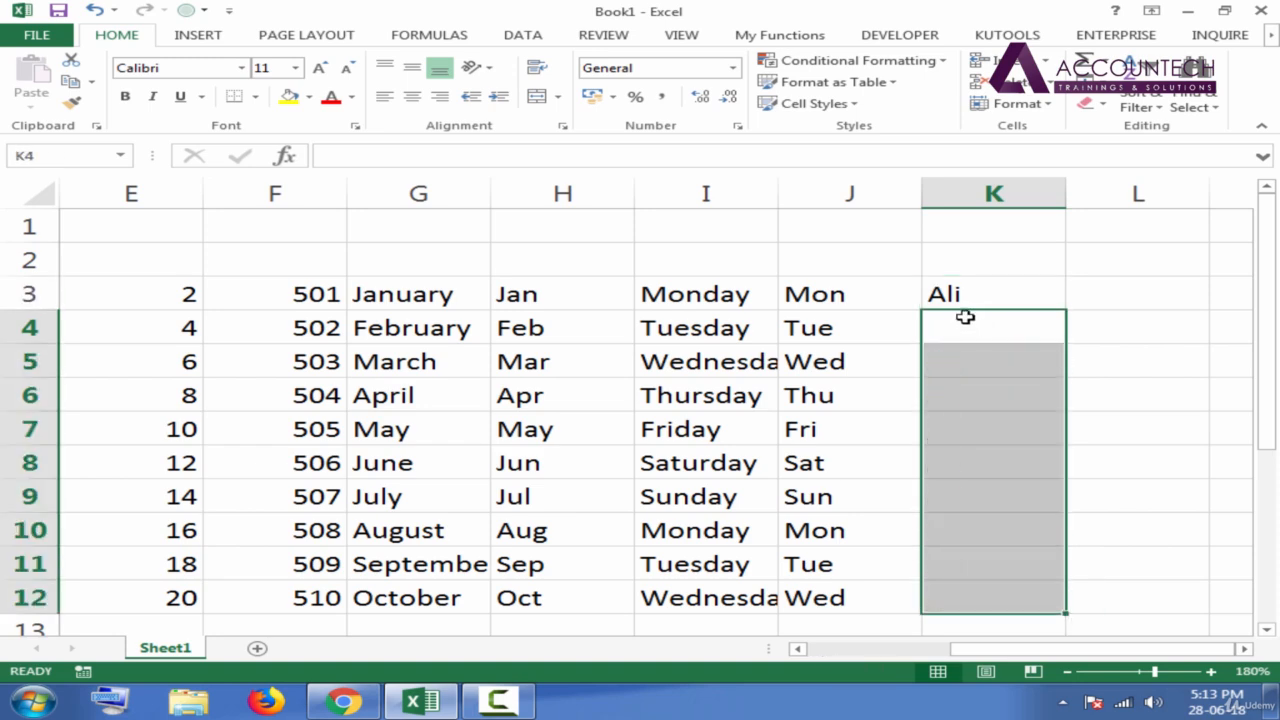
{"action": "left_click", "coordinate": [962, 297]}
Enter four more people's names in K4 to K7 and fit column K's width to its contents
{"action": "left_click", "coordinate": [980, 339]}
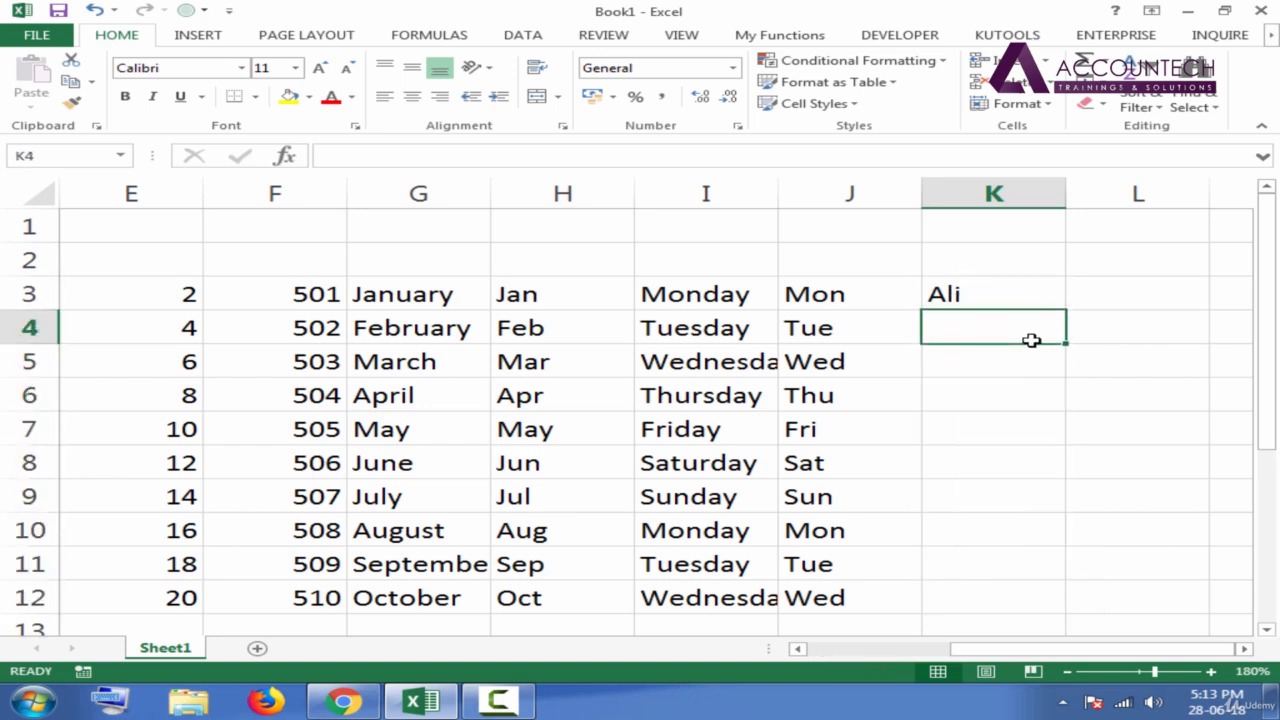
{"action": "type", "text": "Bilal"}
{"action": "key", "text": "Return"}
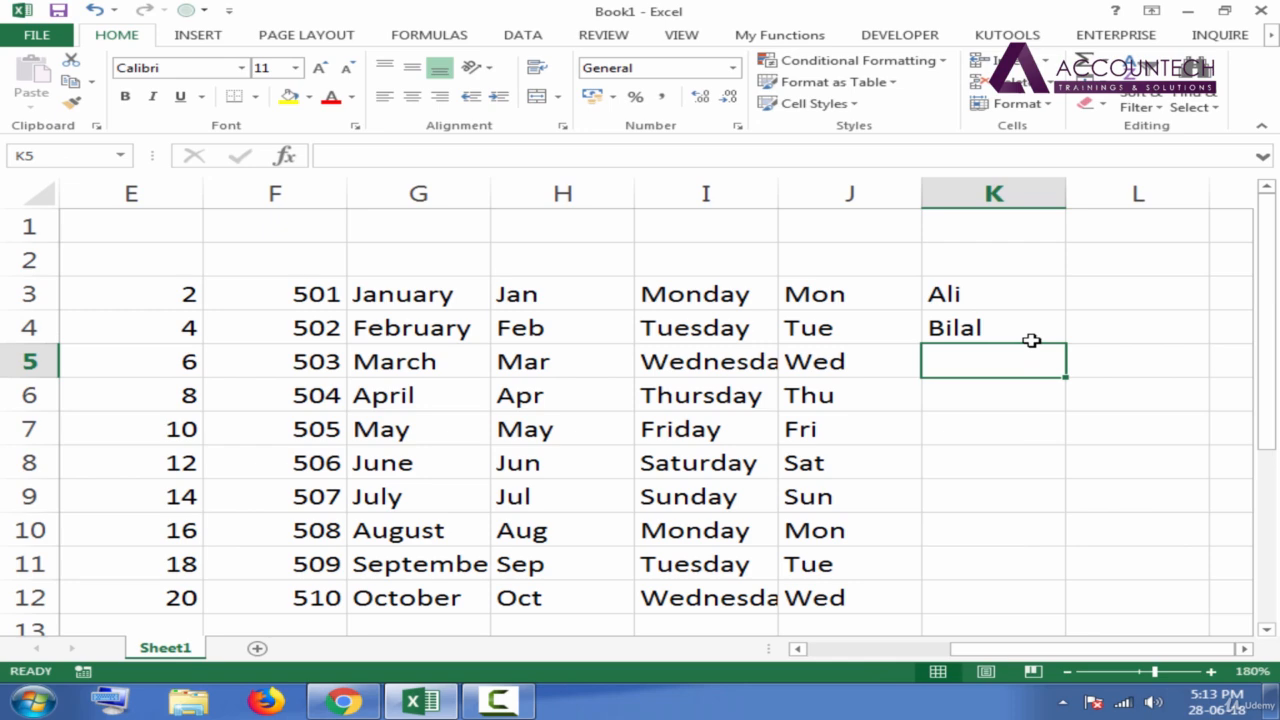
{"action": "type", "text": "C"}
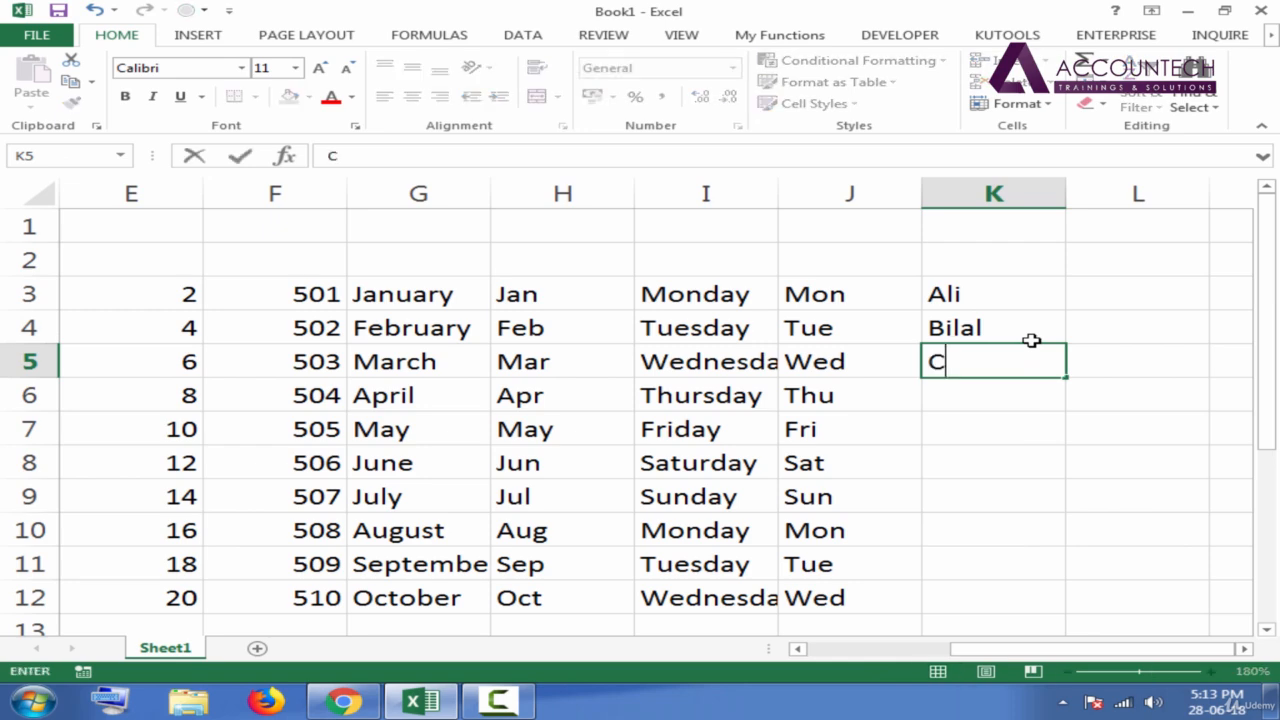
{"action": "type", "text": "houdhry"}
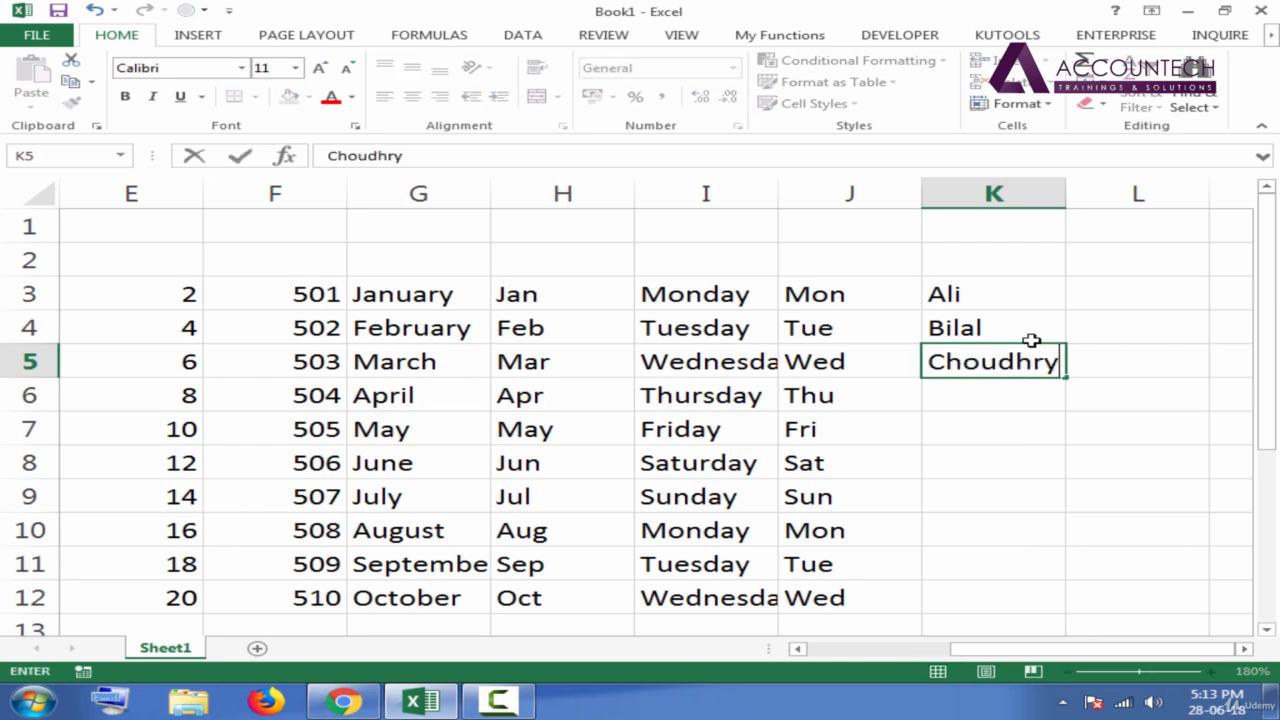
{"action": "type", "text": " Asghar"}
{"action": "key", "text": "Return"}
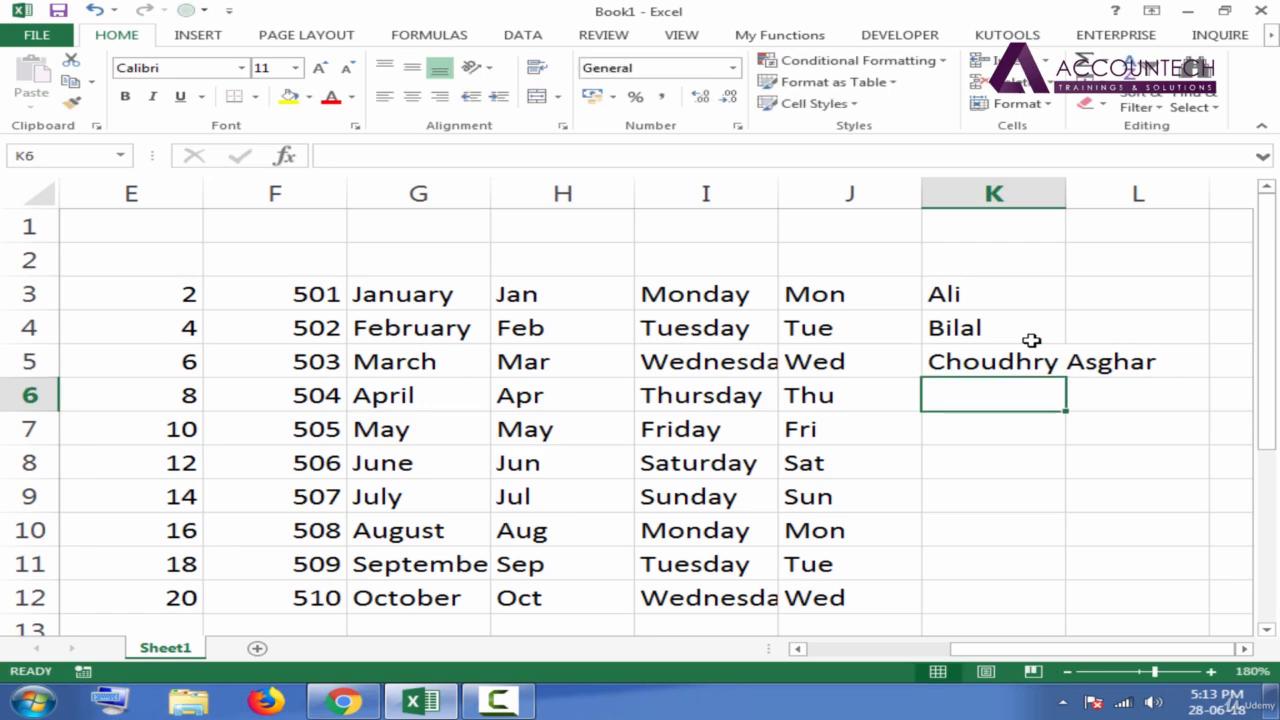
{"action": "type", "text": "danial"}
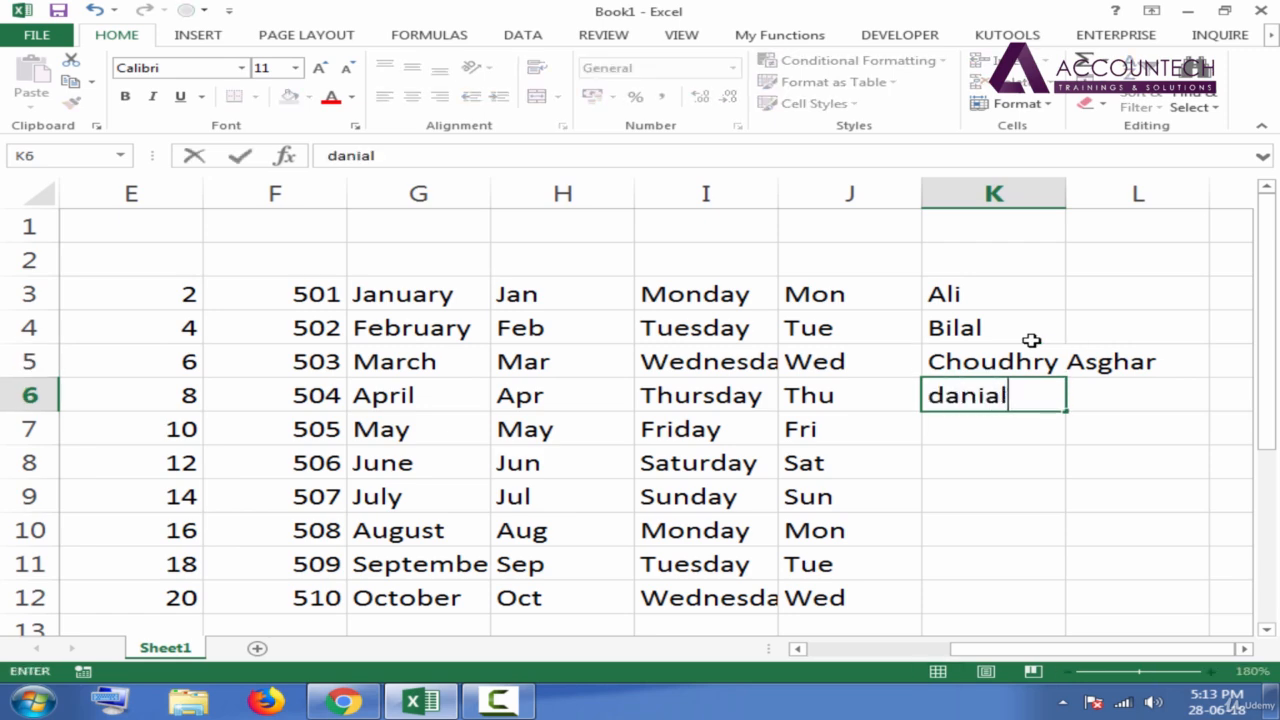
{"action": "key", "text": "Return"}
{"action": "type", "text": "Es"}
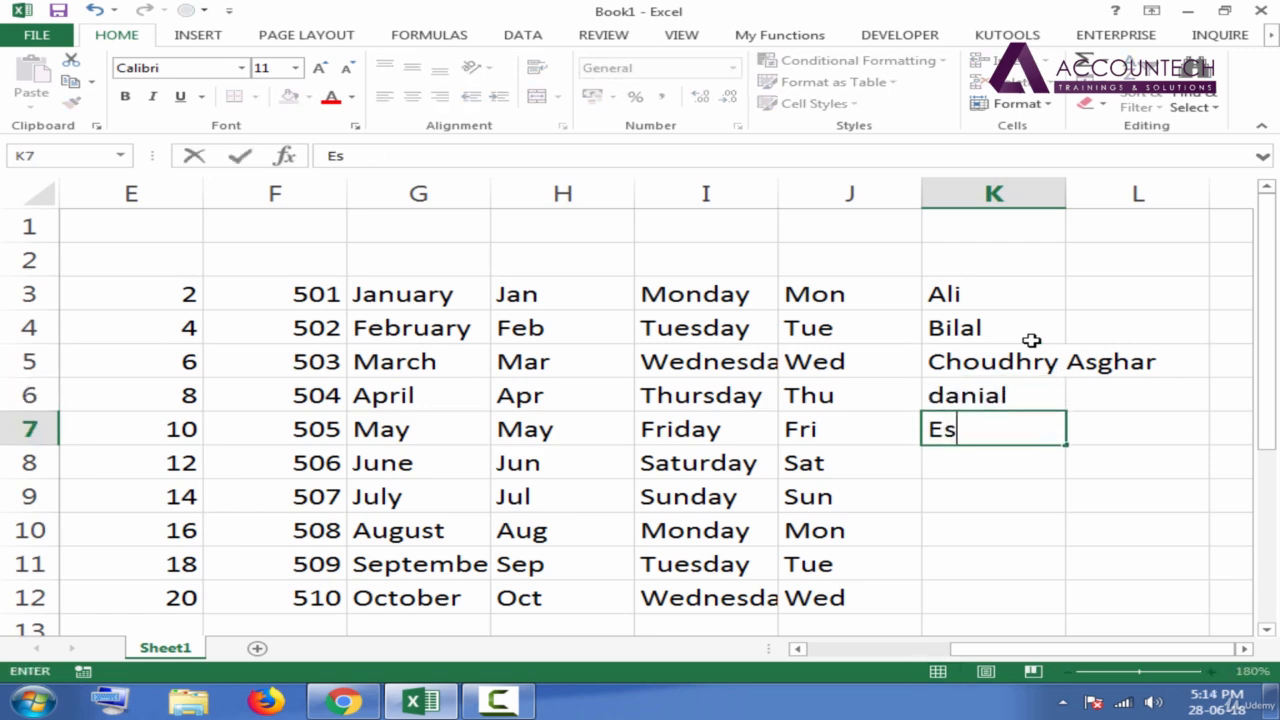
{"action": "type", "text": "ha"}
{"action": "key", "text": "Return"}
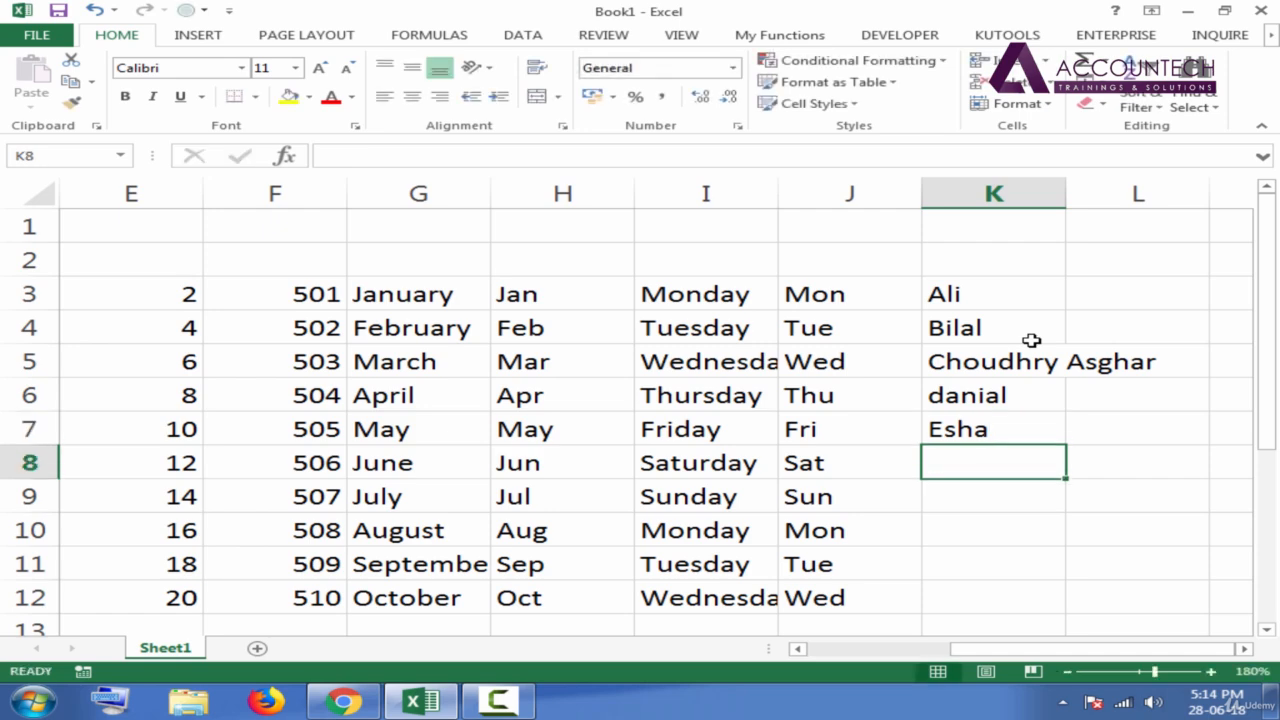
{"action": "double_click", "coordinate": [1066, 193]}
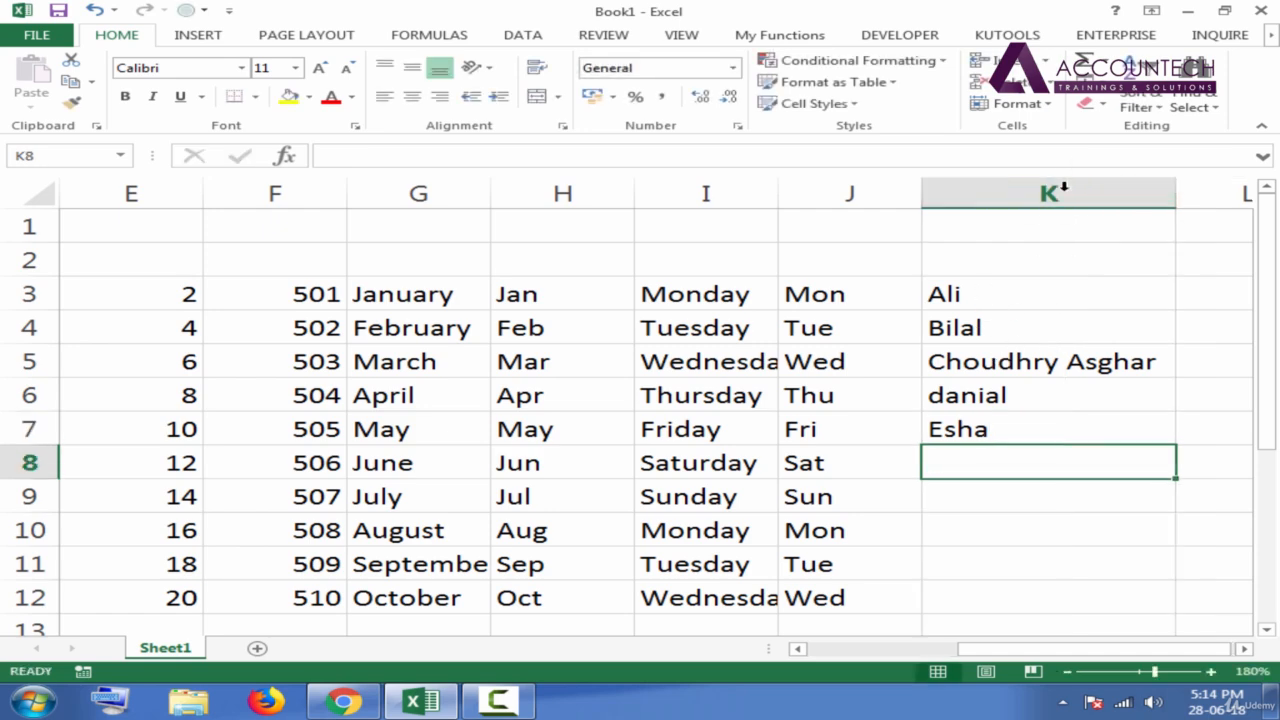
Compare the names in K3 to K7 with the month and weekday lists in columns G to J
{"action": "left_click", "coordinate": [973, 294]}
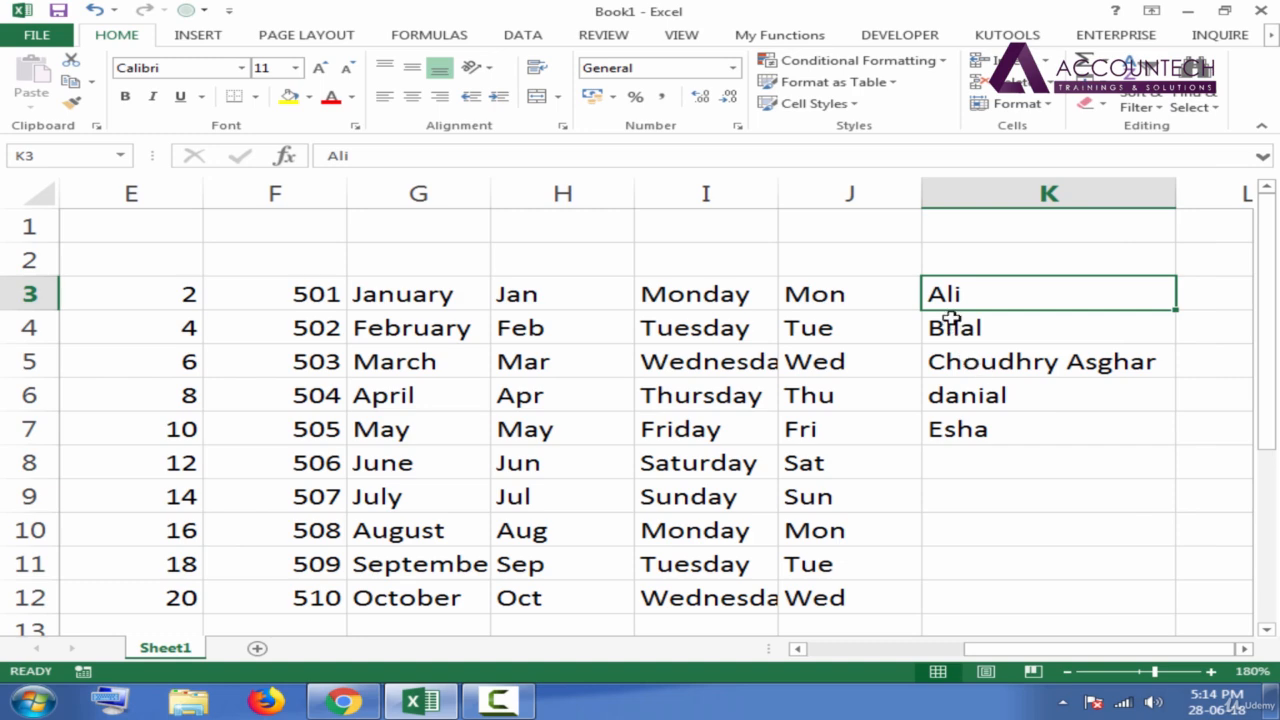
{"action": "left_click", "coordinate": [968, 425], "text": "shift"}
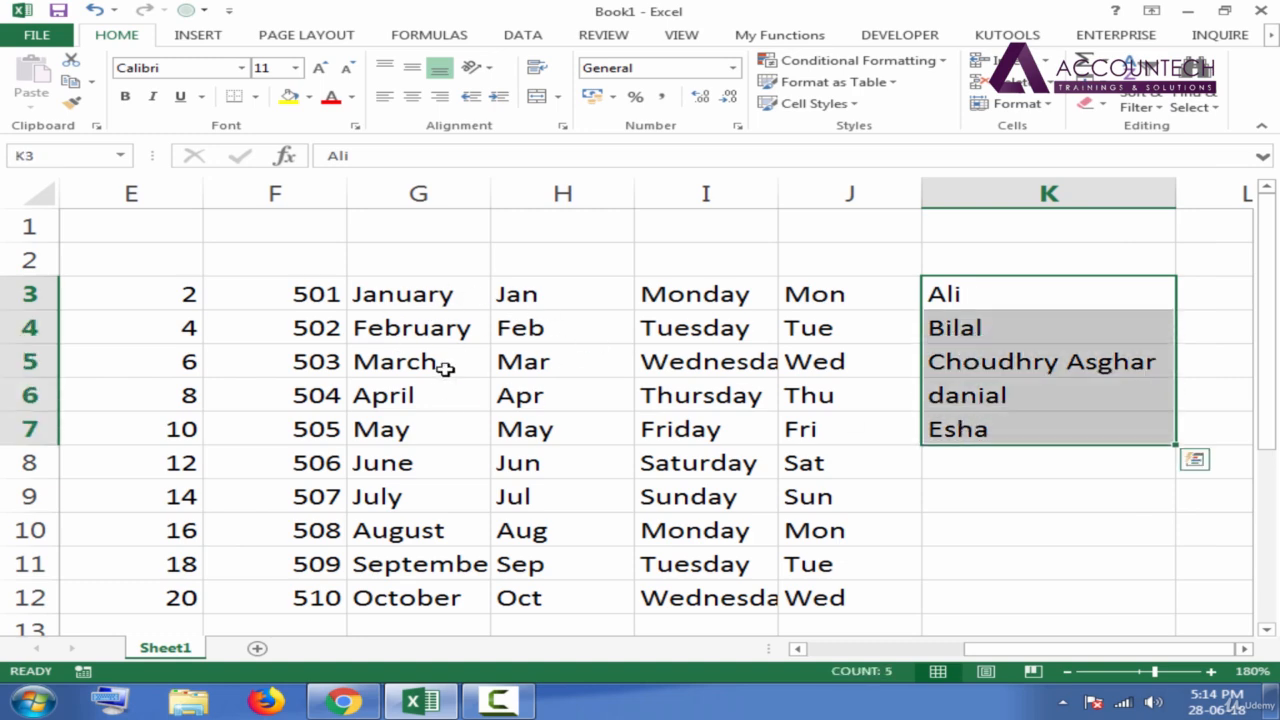
{"action": "left_click_drag", "start_coordinate": [423, 294], "coordinate": [803, 431]}
{"action": "left_click", "coordinate": [840, 368]}
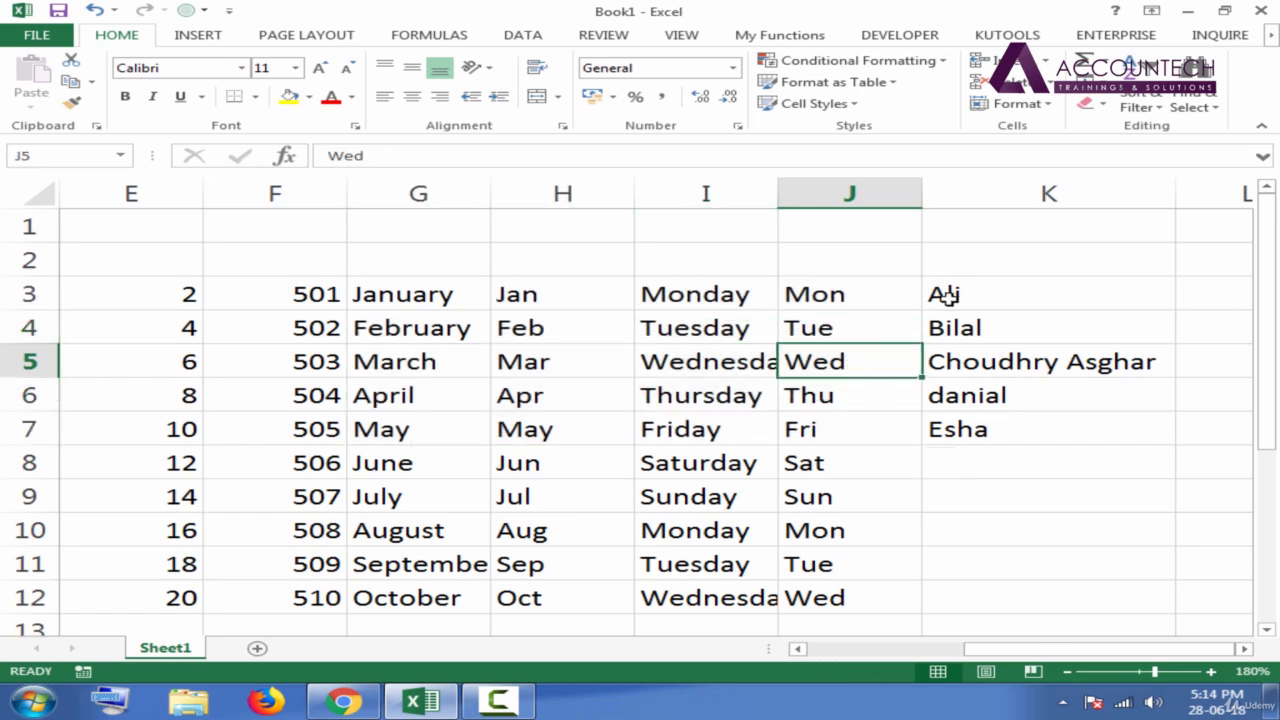
{"action": "left_click", "coordinate": [946, 295]}
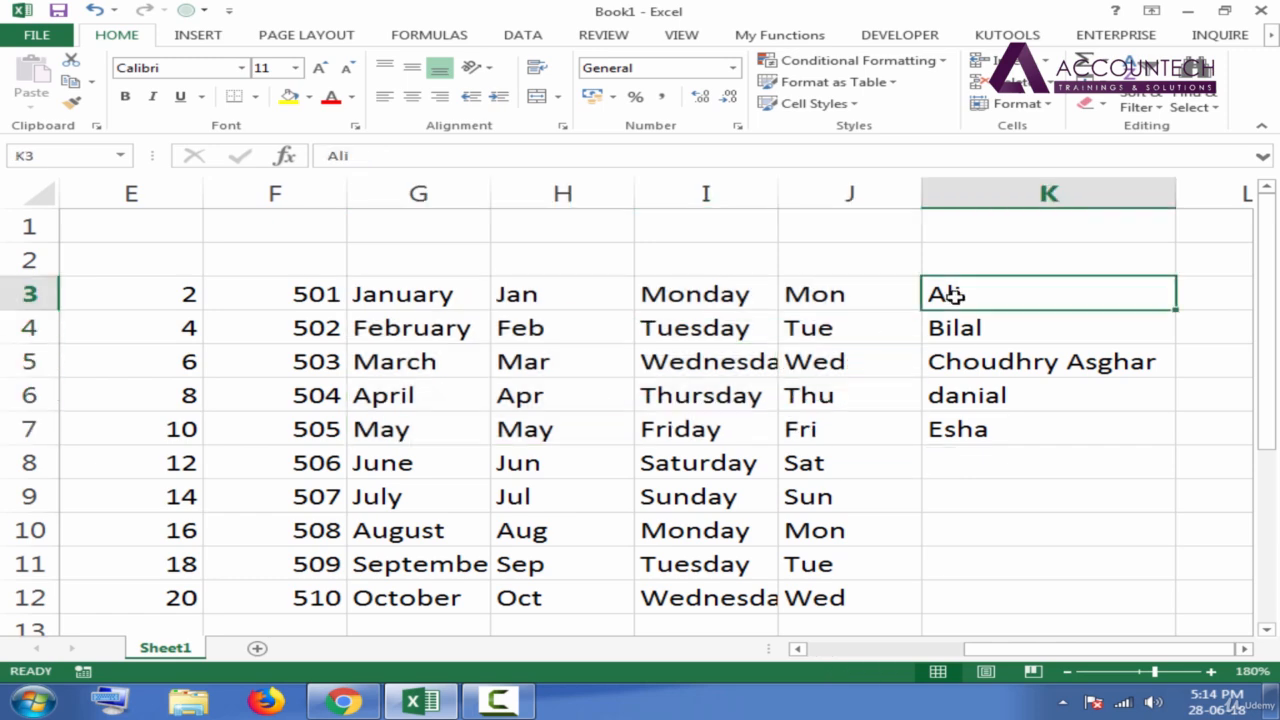
{"action": "left_click", "coordinate": [44, 42]}
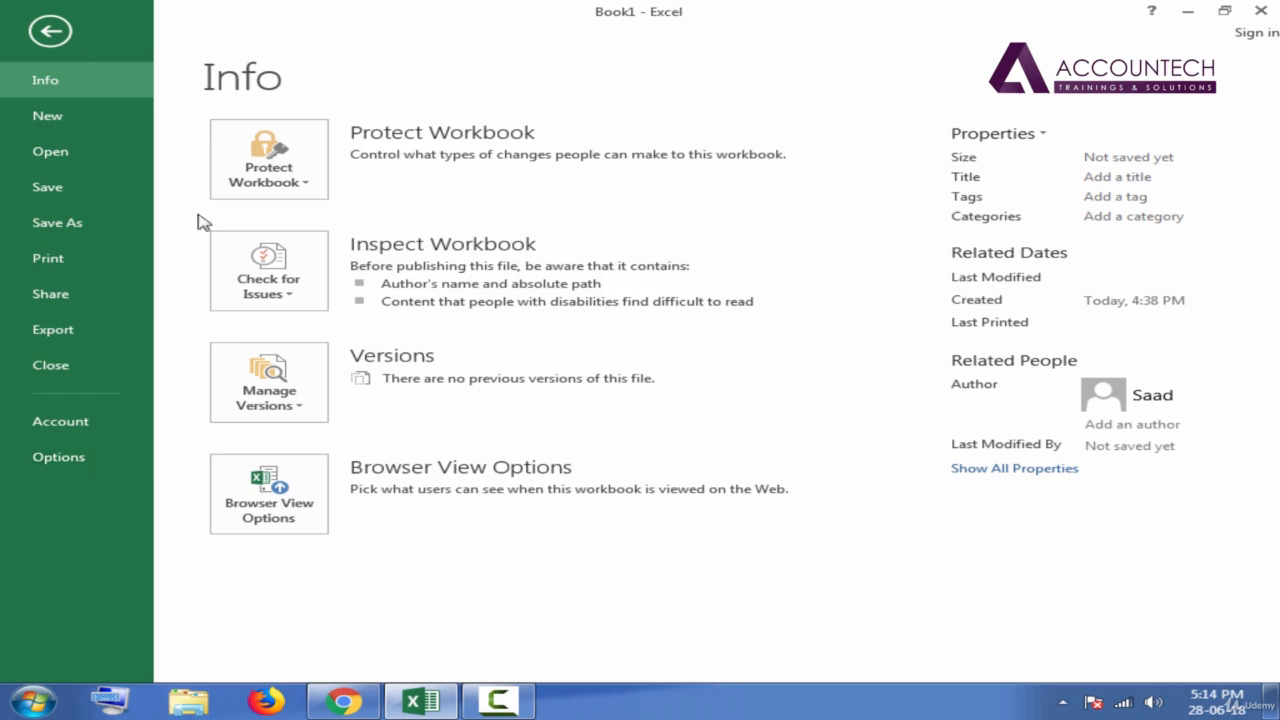
{"action": "left_click", "coordinate": [50, 31]}
{"action": "left_click", "coordinate": [33, 40]}
{"action": "left_click", "coordinate": [50, 33]}
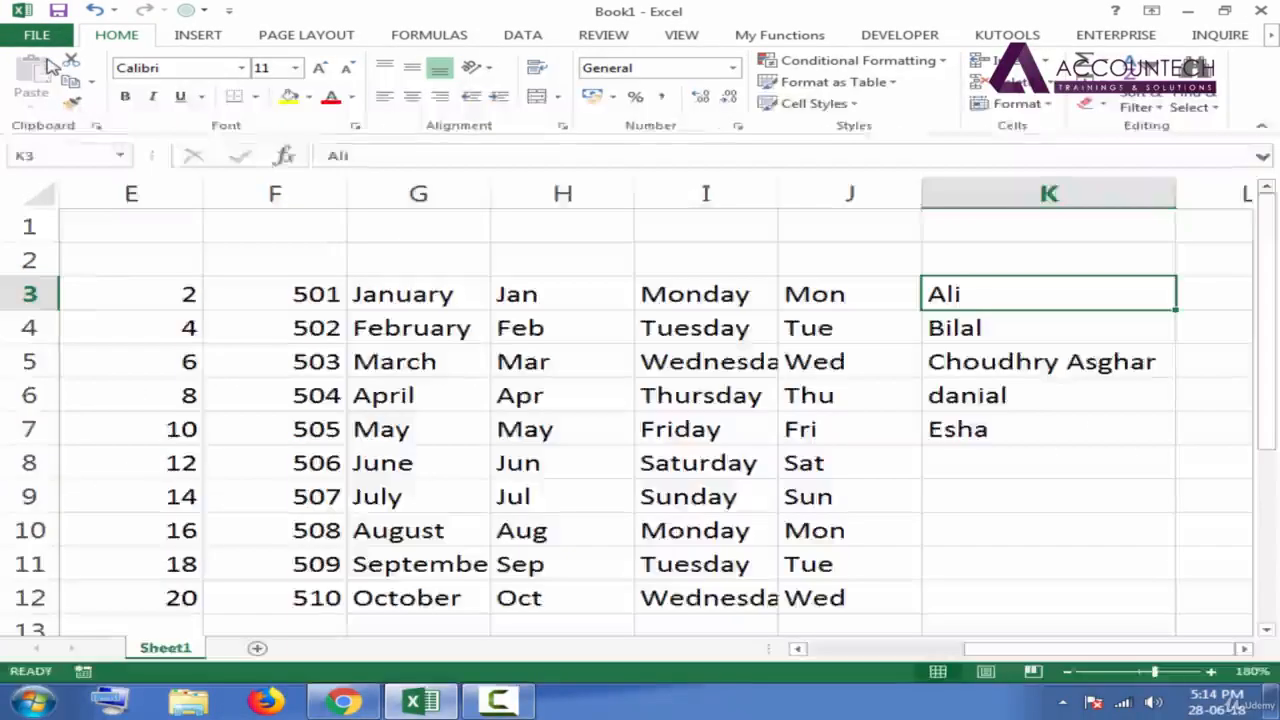
{"action": "left_click", "coordinate": [43, 40]}
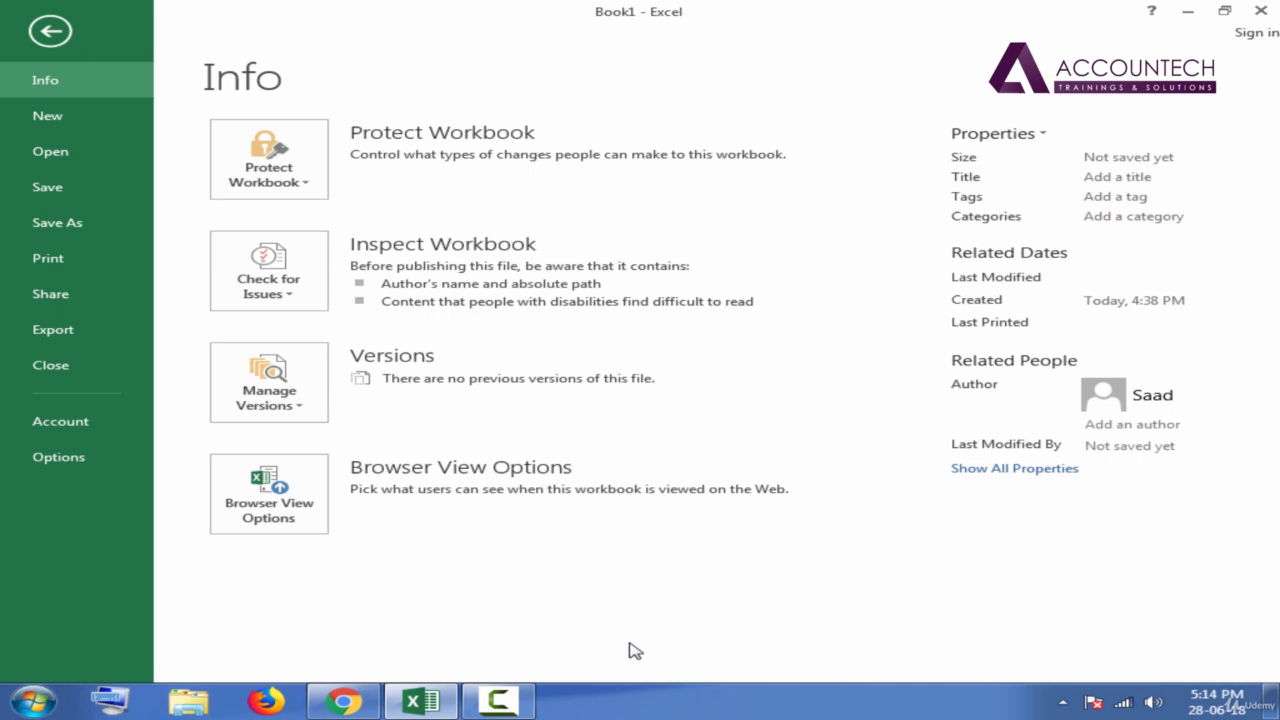
{"action": "key", "text": "Escape"}
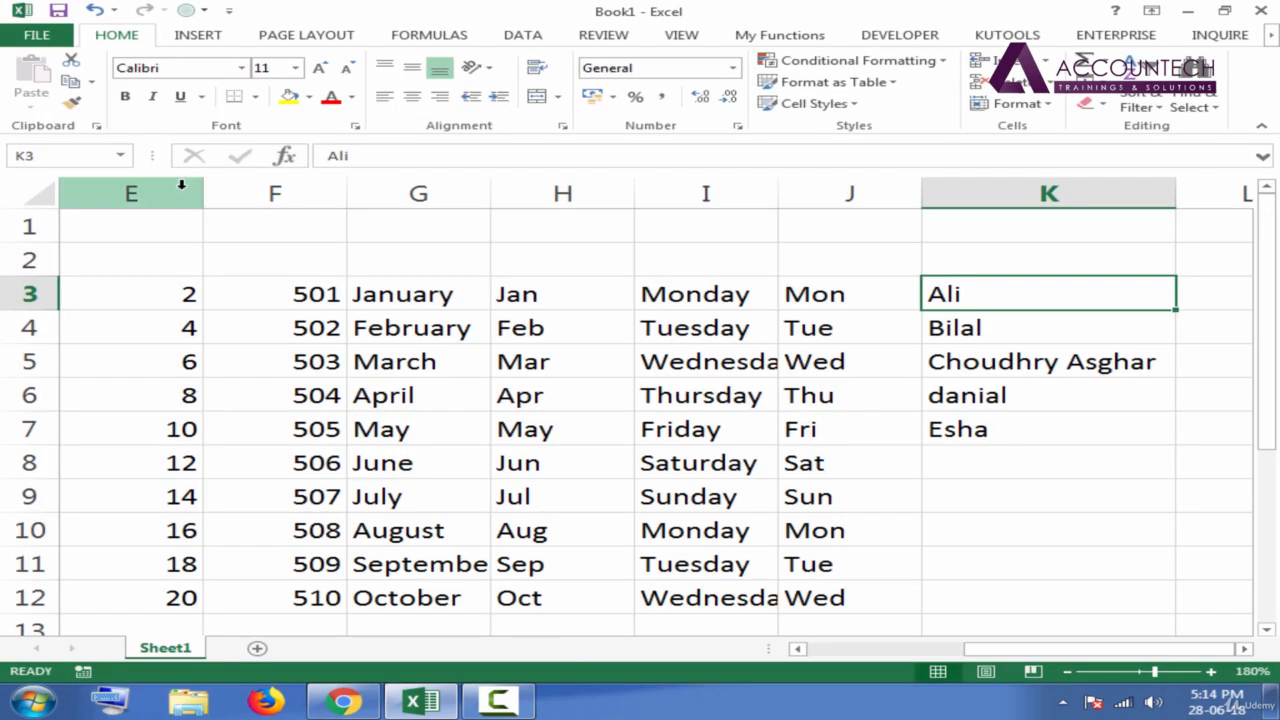
Open the Advanced page of Excel Options
{"action": "left_click", "coordinate": [38, 36]}
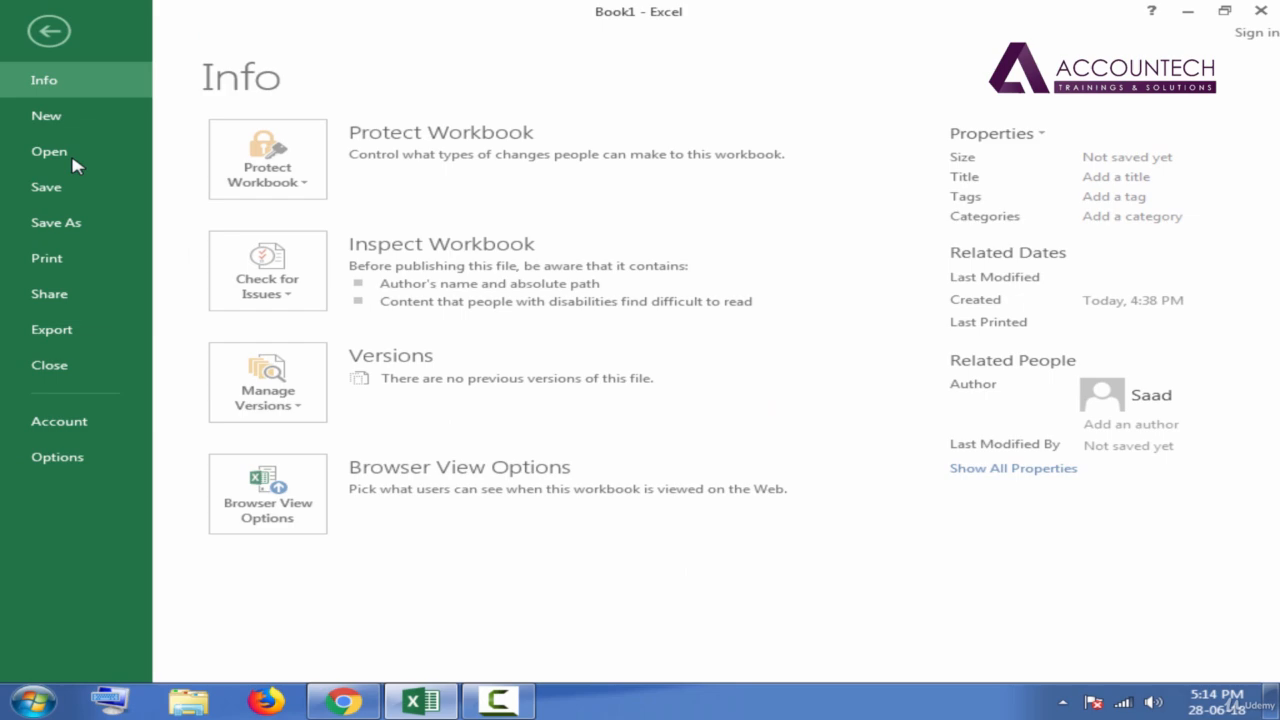
{"action": "left_click", "coordinate": [58, 457]}
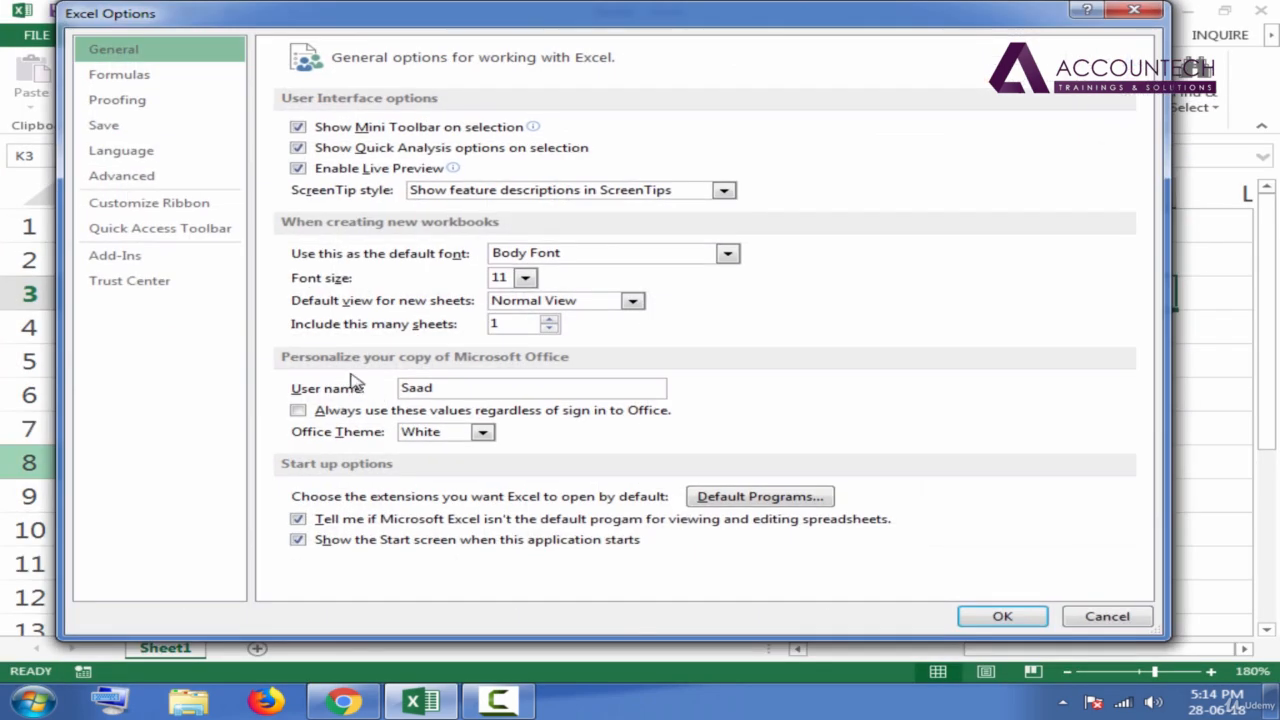
{"action": "left_click", "coordinate": [174, 187]}
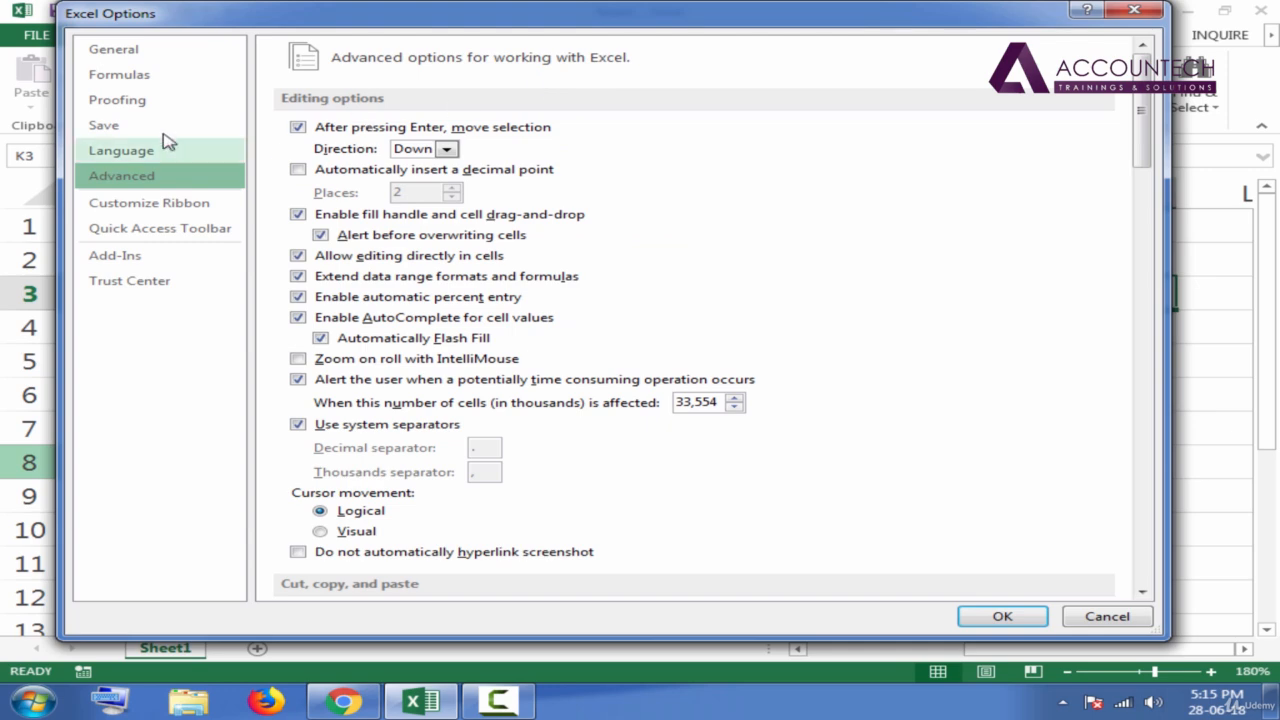
Look through the General, Formulas, Save and Language option pages and return to the Advanced page
{"action": "left_click", "coordinate": [124, 55]}
{"action": "left_click", "coordinate": [136, 80]}
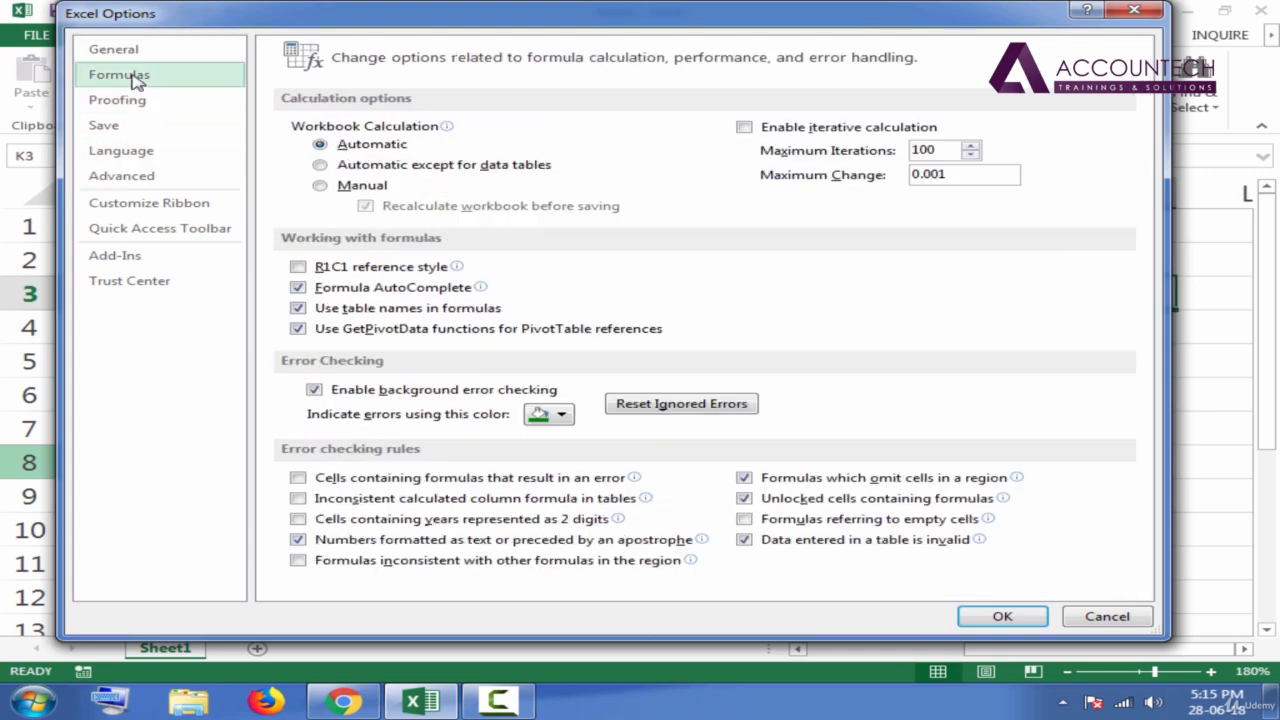
{"action": "left_click", "coordinate": [128, 127]}
{"action": "left_click", "coordinate": [130, 153]}
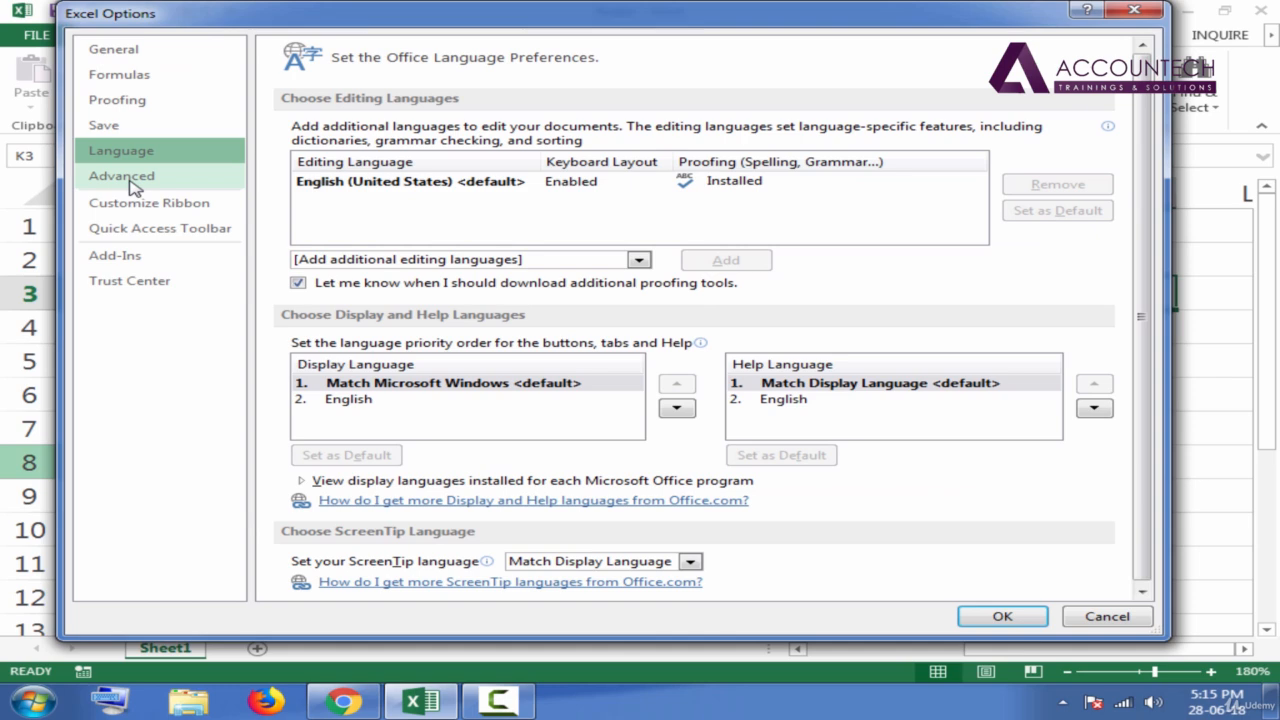
{"action": "left_click", "coordinate": [128, 178]}
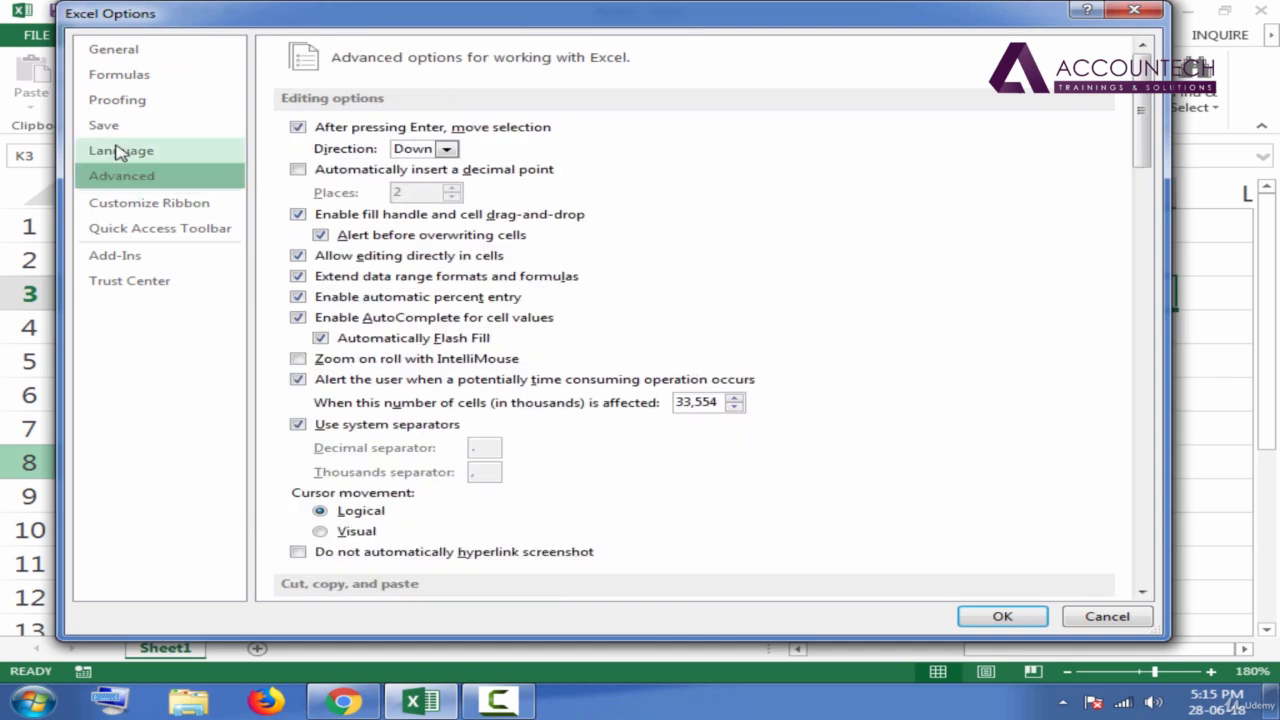
{"action": "left_click", "coordinate": [128, 102]}
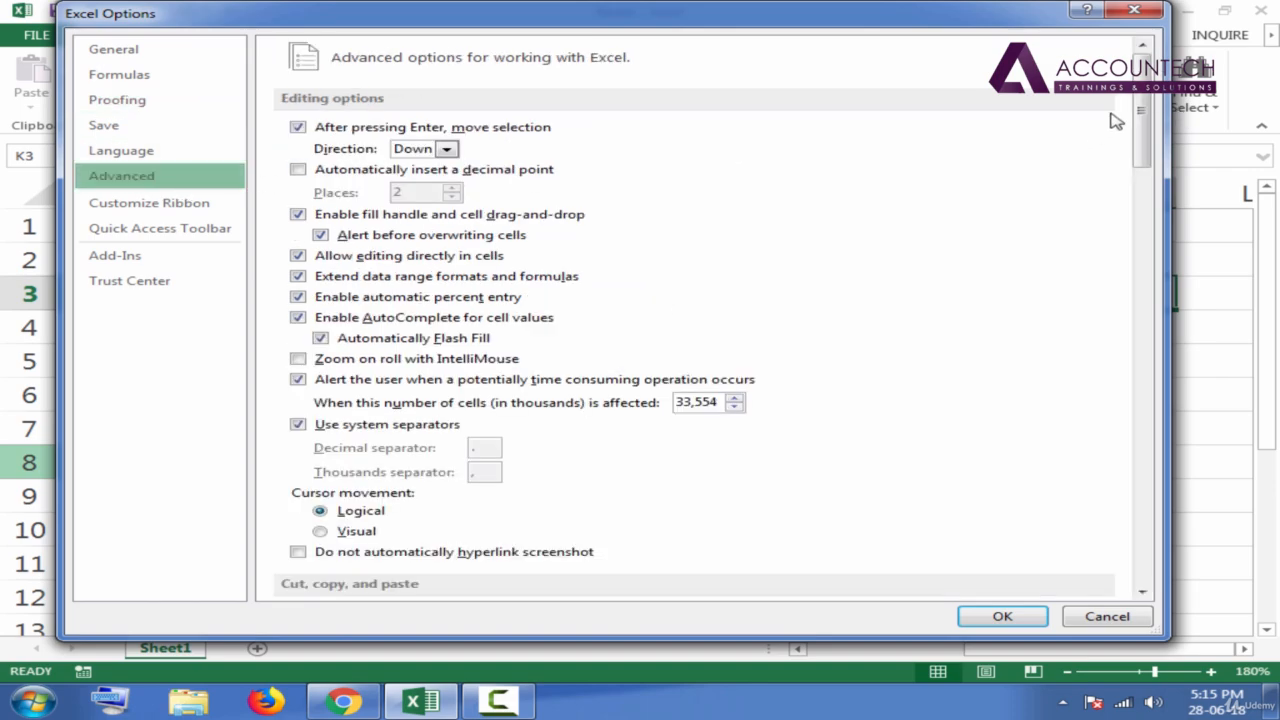
Open the custom lists editor from the General section of the Advanced options
{"action": "mouse_move", "coordinate": [1141, 122]}
{"action": "left_mouse_down"}
{"action": "mouse_move", "coordinate": [1124, 279]}
{"action": "mouse_move", "coordinate": [1128, 80]}
{"action": "mouse_move", "coordinate": [1108, 467]}
{"action": "mouse_move", "coordinate": [1136, 104]}
{"action": "left_mouse_up"}
{"action": "left_click_drag", "start_coordinate": [1142, 135], "coordinate": [1142, 172]}
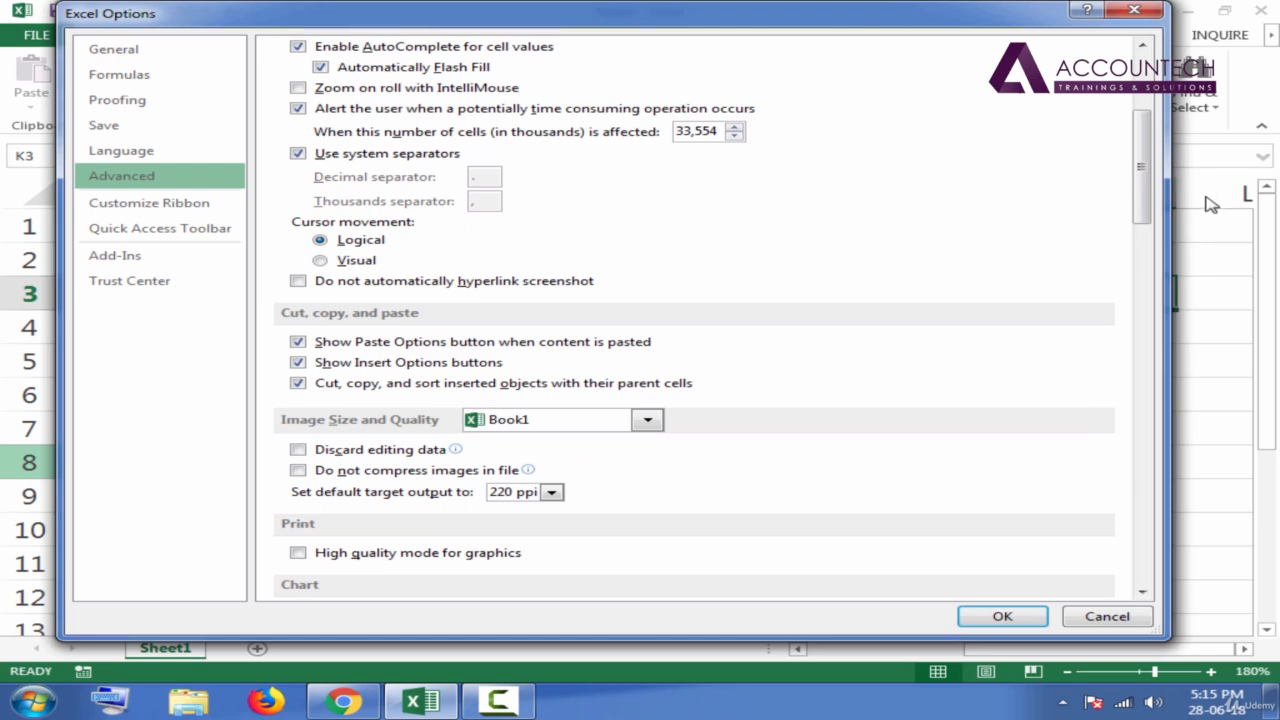
{"action": "left_click_drag", "start_coordinate": [1144, 171], "coordinate": [1150, 499]}
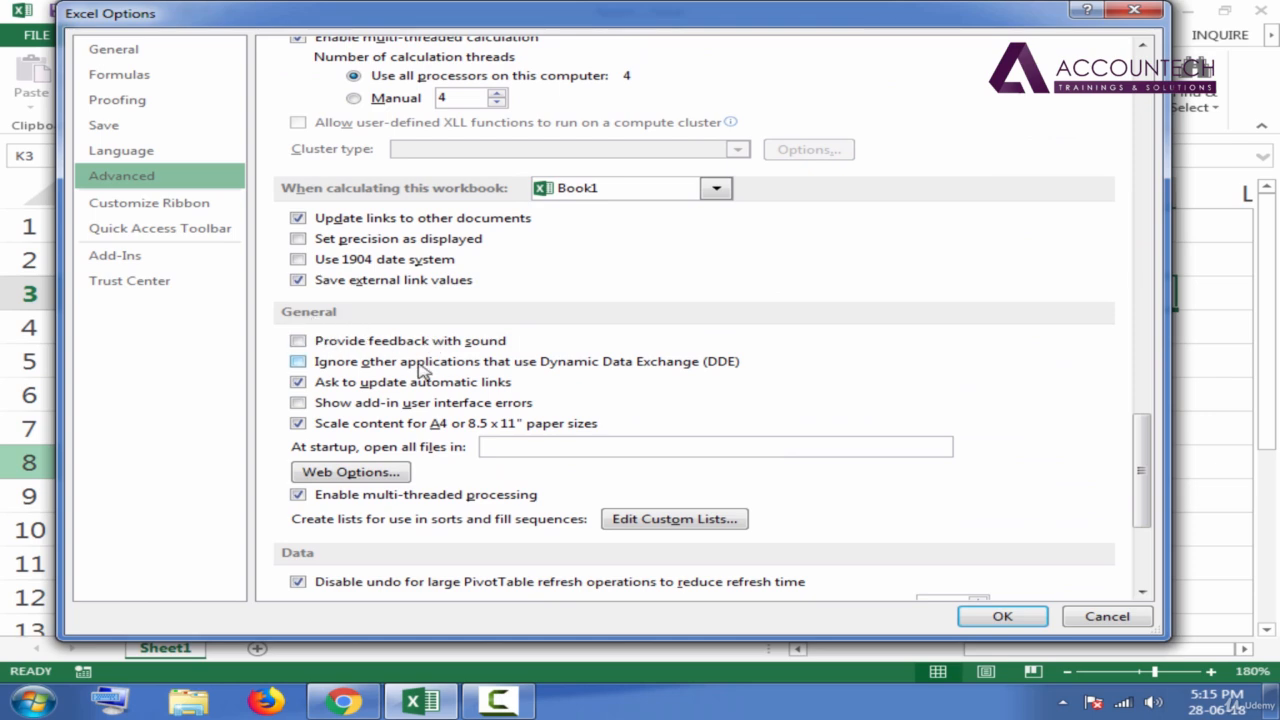
{"action": "left_click", "coordinate": [673, 521]}
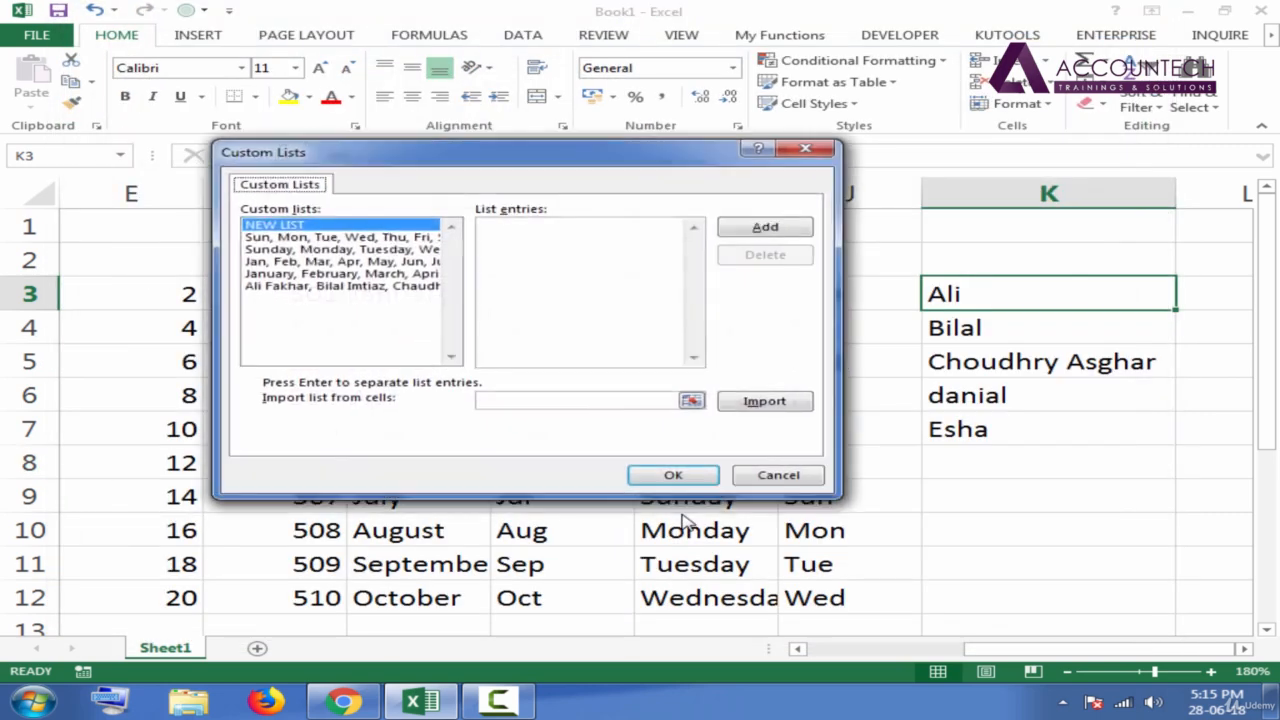
Examine the entries of the built-in weekday and month lists, in both abbreviated and full form
{"action": "left_click", "coordinate": [305, 240]}
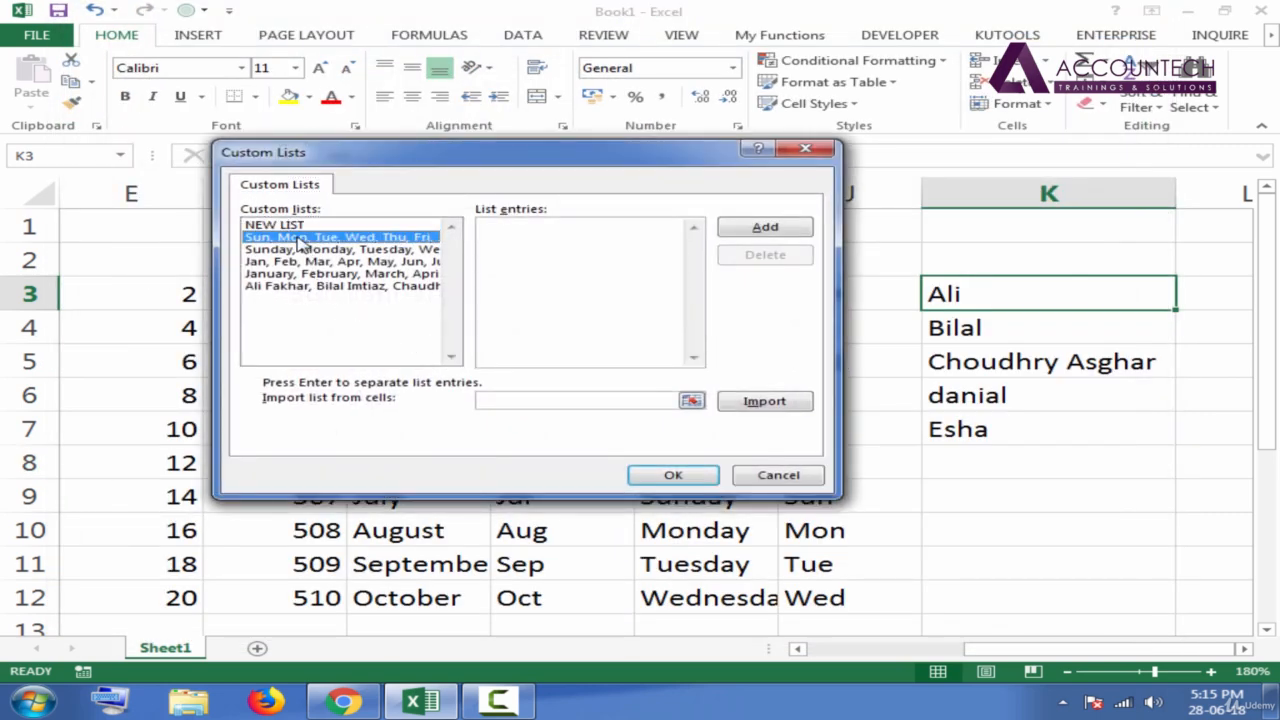
{"action": "left_click", "coordinate": [307, 251]}
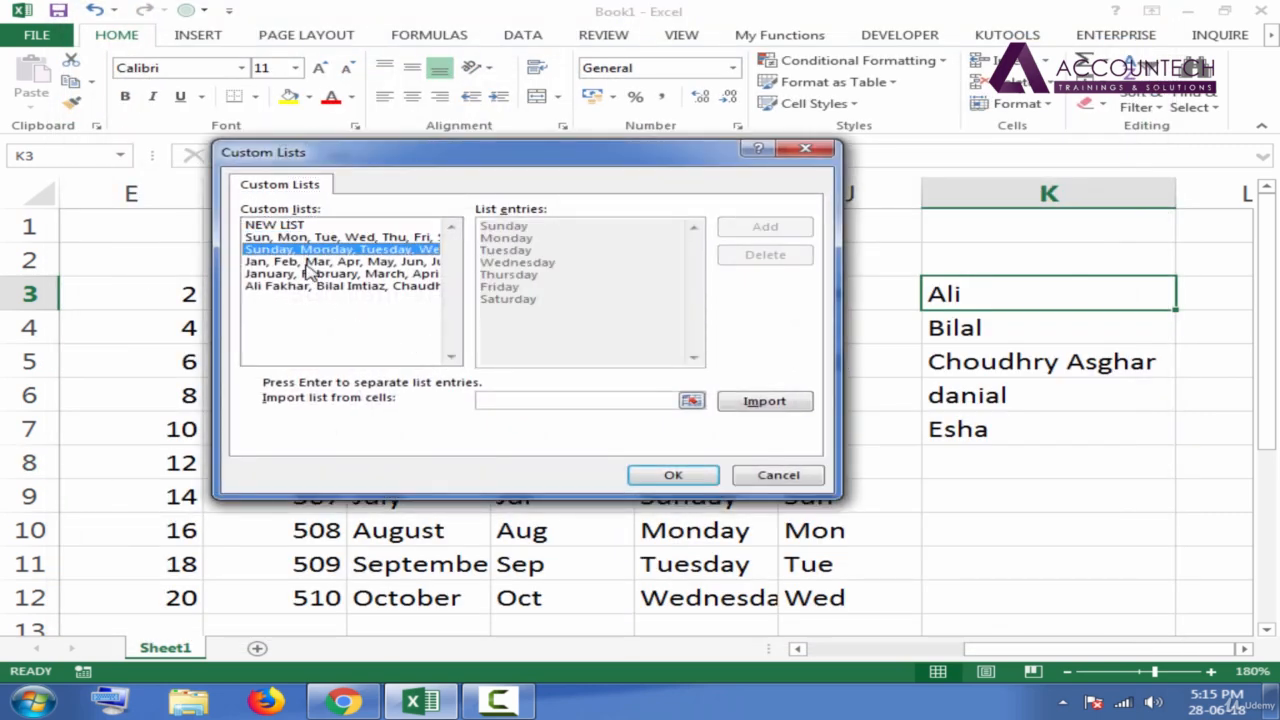
{"action": "left_click", "coordinate": [309, 262]}
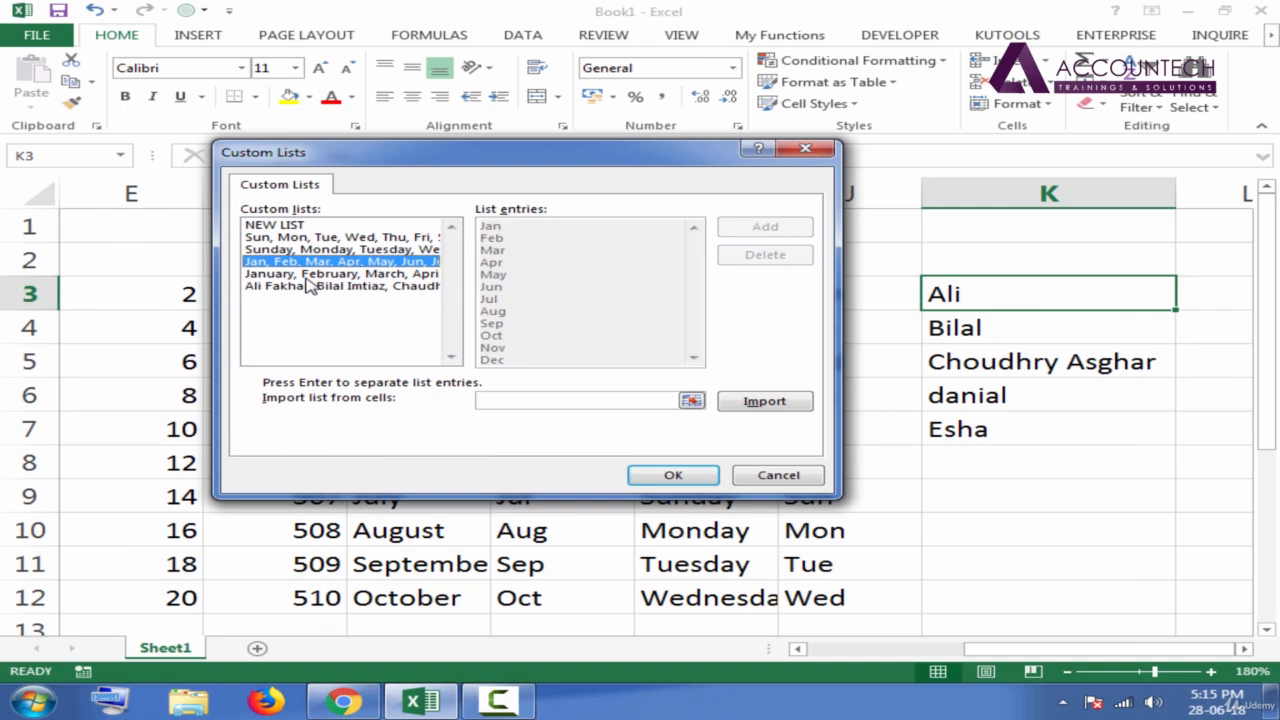
{"action": "left_click", "coordinate": [310, 274]}
{"action": "left_click", "coordinate": [310, 262]}
{"action": "left_click", "coordinate": [310, 250]}
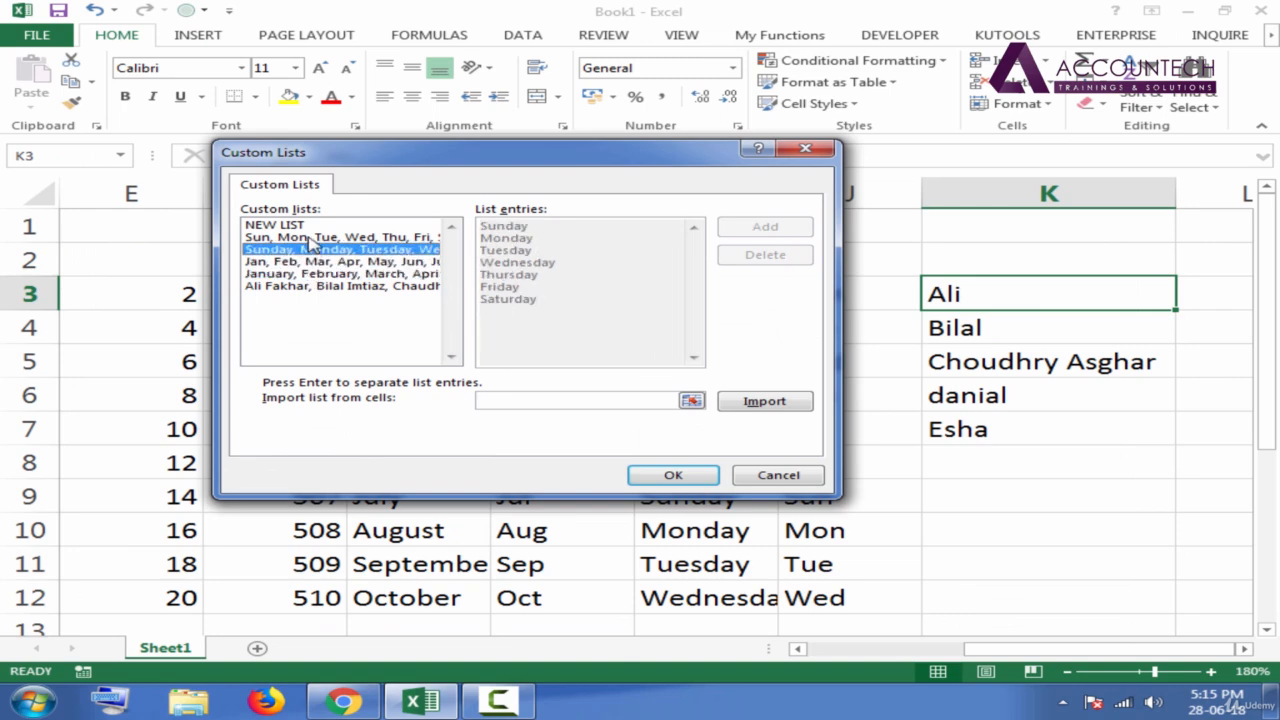
{"action": "left_click", "coordinate": [311, 238]}
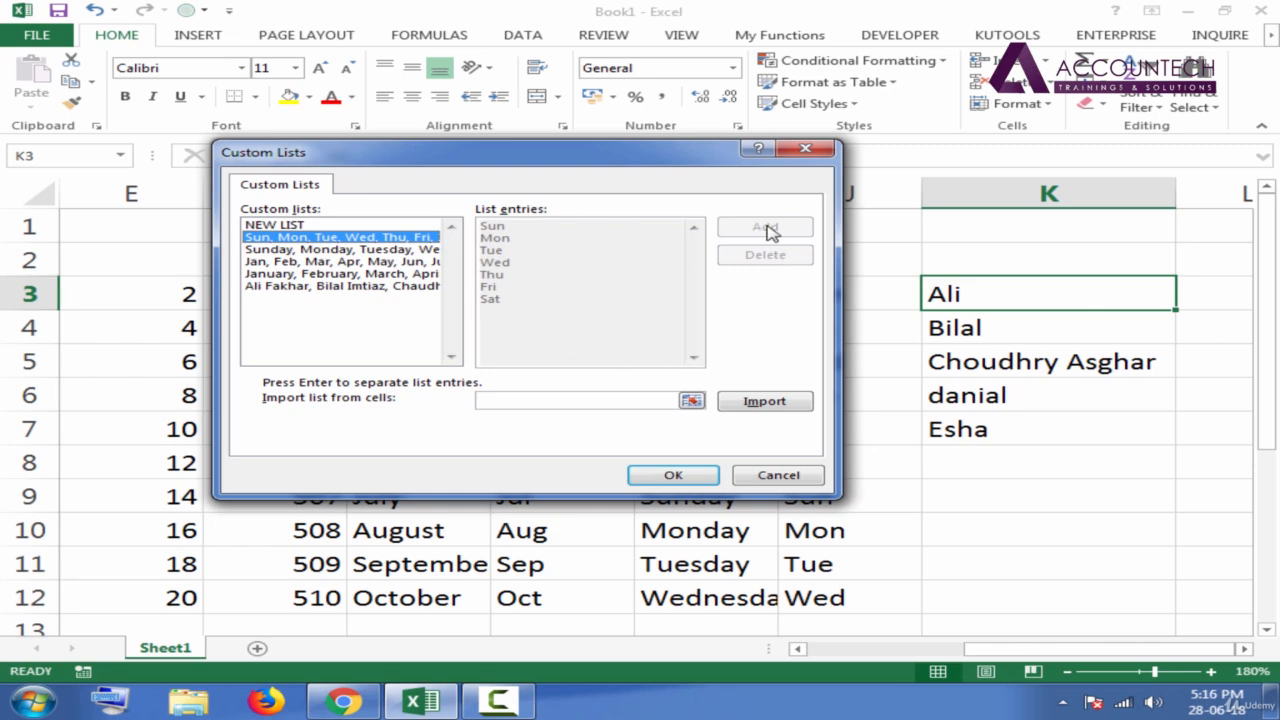
Create a new custom list by importing the names from cells K3:K7, and accept the custom lists and Excel options
{"action": "left_click", "coordinate": [287, 230]}
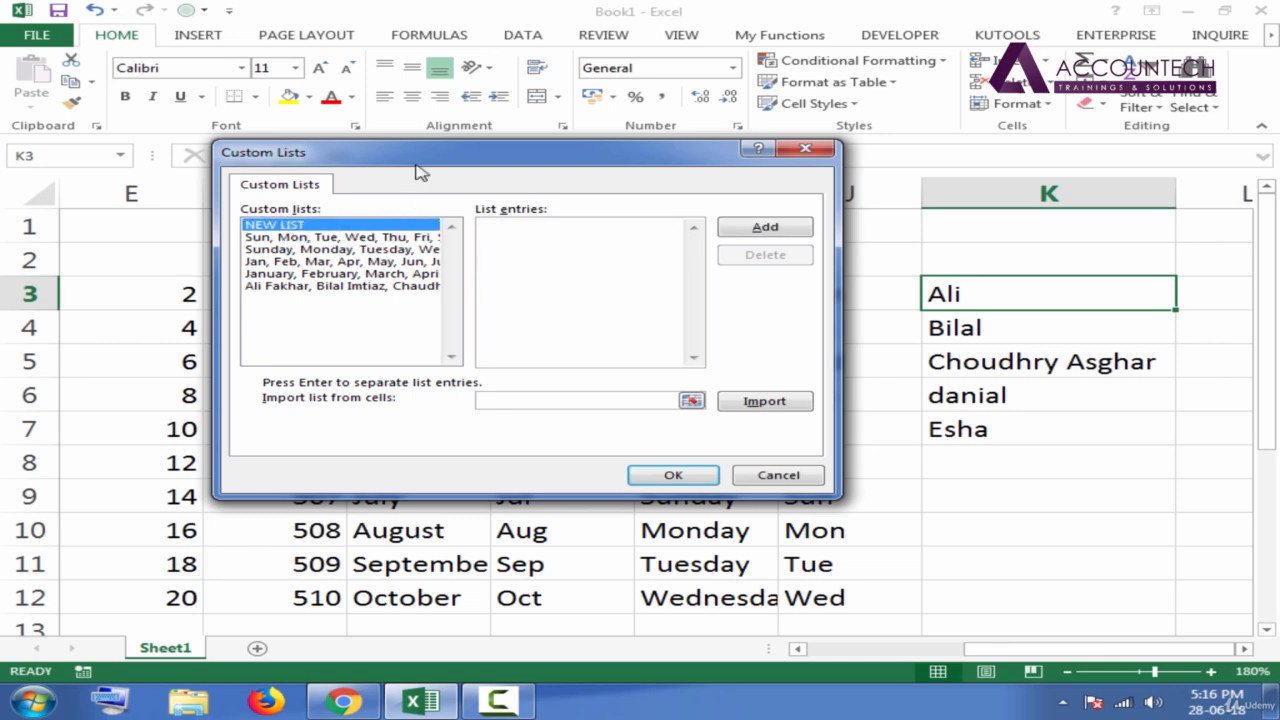
{"action": "left_click_drag", "start_coordinate": [420, 172], "coordinate": [262, 159]}
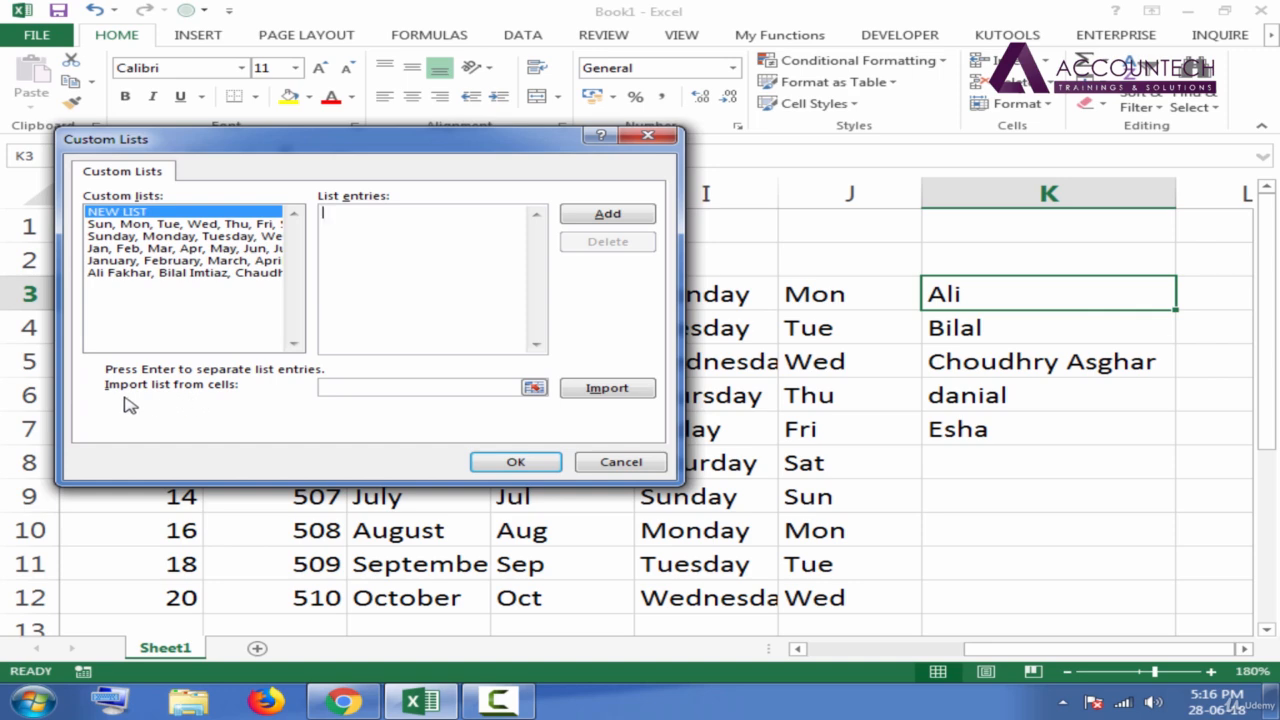
{"action": "left_click", "coordinate": [352, 390]}
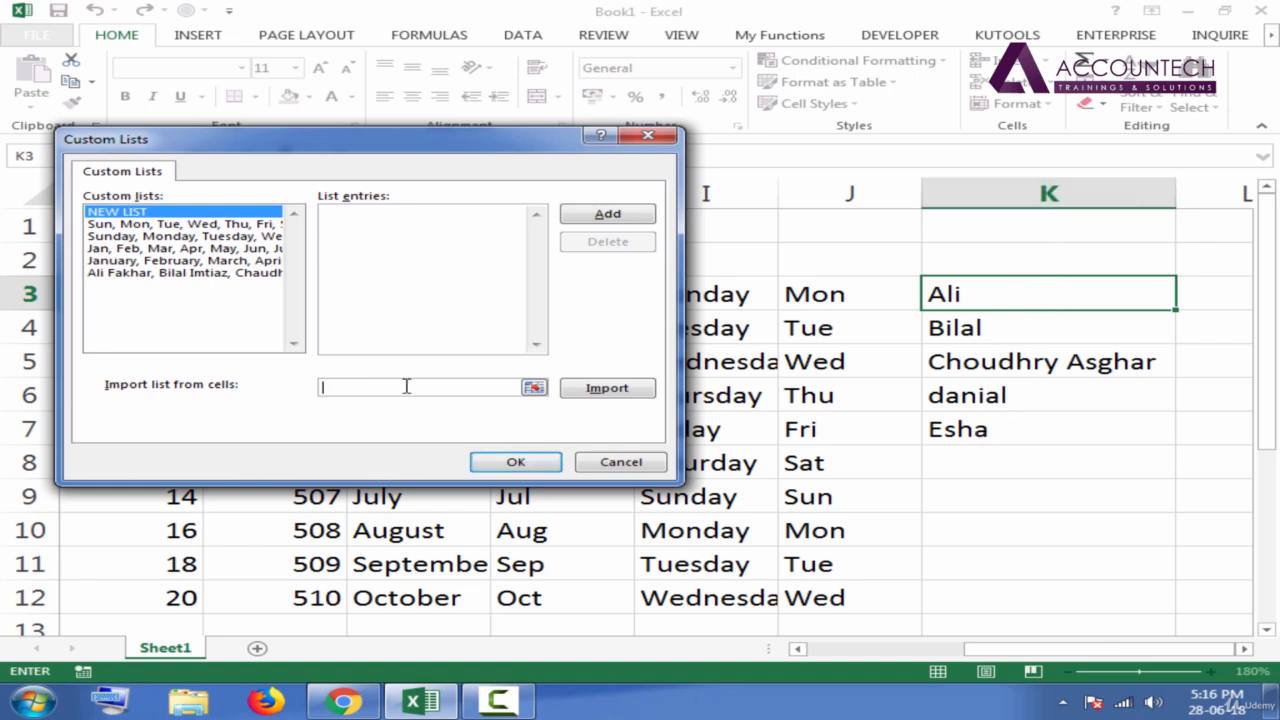
{"action": "left_click_drag", "start_coordinate": [500, 150], "coordinate": [655, 138]}
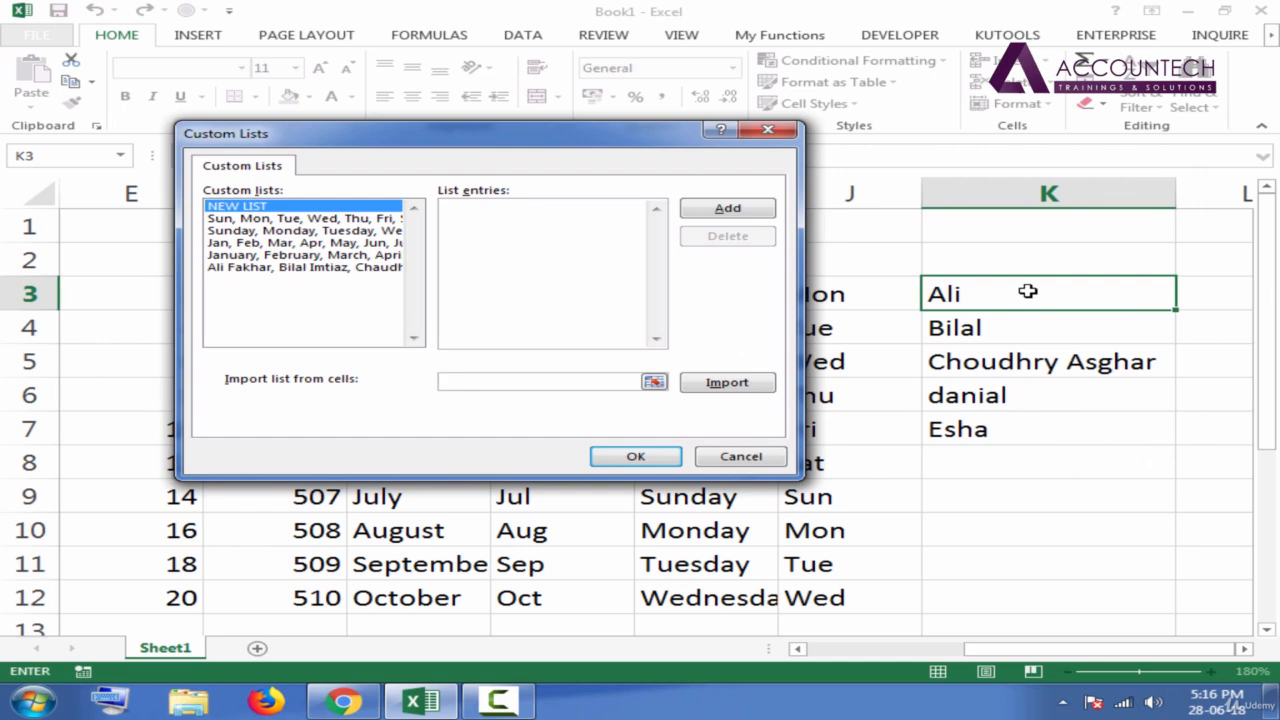
{"action": "left_click_drag", "start_coordinate": [1028, 291], "coordinate": [1034, 430]}
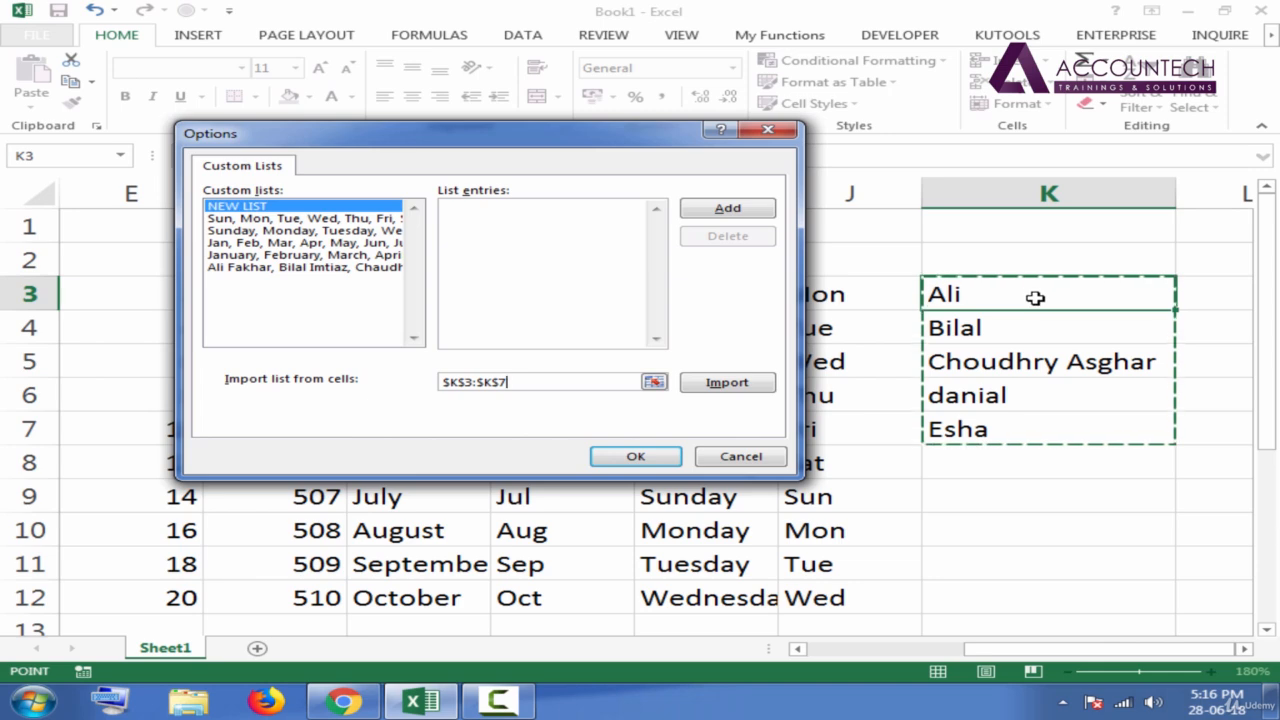
{"action": "left_click_drag", "start_coordinate": [1048, 293], "coordinate": [1048, 431]}
{"action": "left_click", "coordinate": [480, 385]}
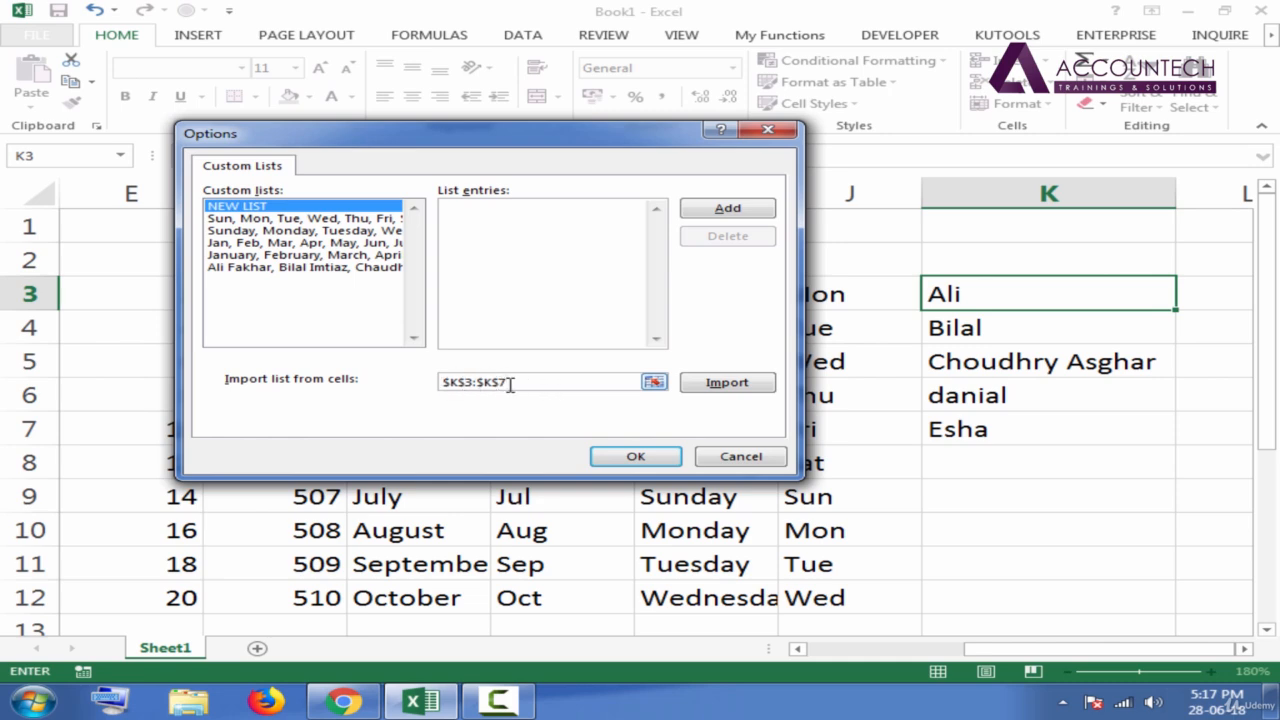
{"action": "left_click", "coordinate": [757, 389]}
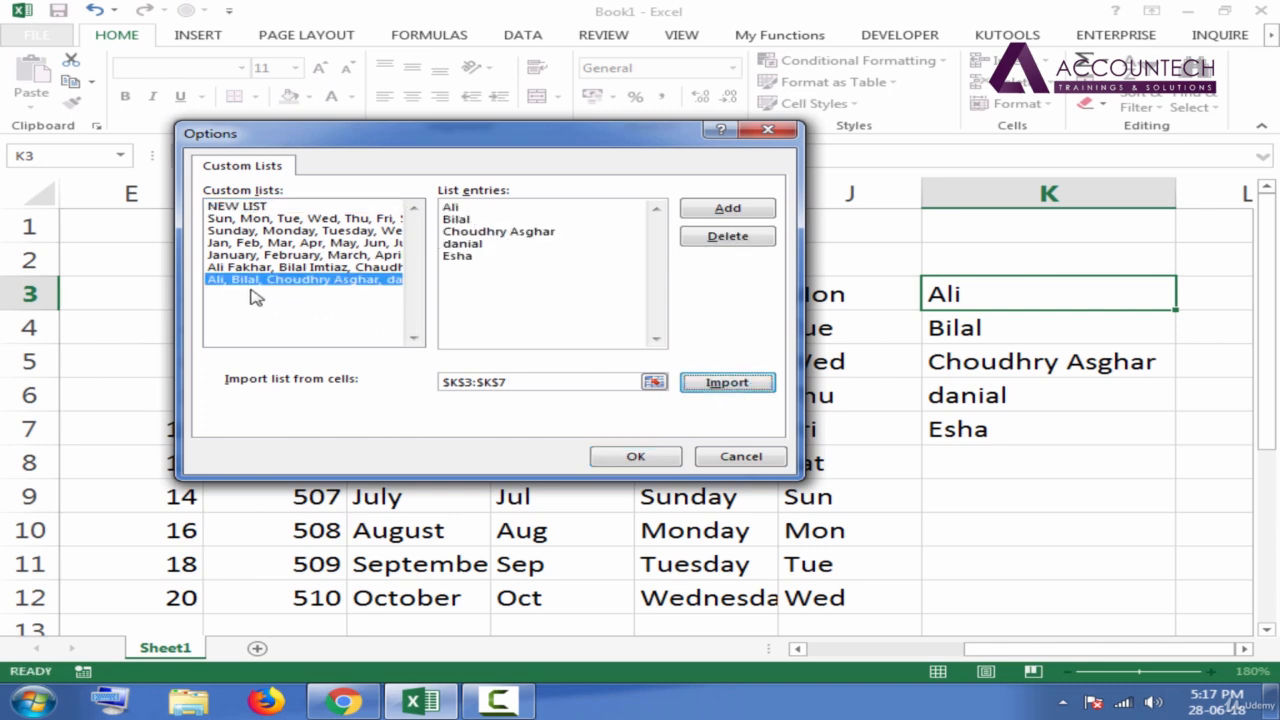
{"action": "left_click", "coordinate": [636, 457]}
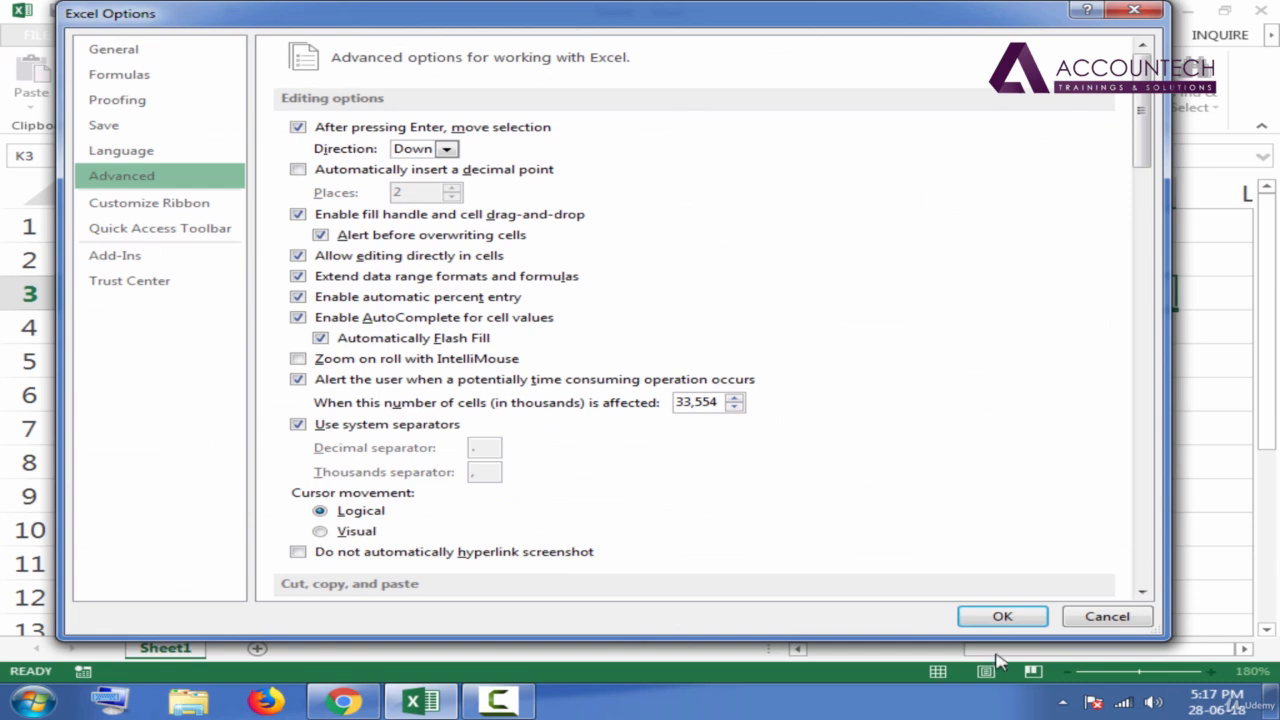
{"action": "left_click", "coordinate": [997, 617]}
Clear the names in K3:K7 and enter only the custom list's first name in K3
{"action": "left_click_drag", "start_coordinate": [1051, 291], "coordinate": [1030, 422]}
{"action": "key", "text": "Delete"}
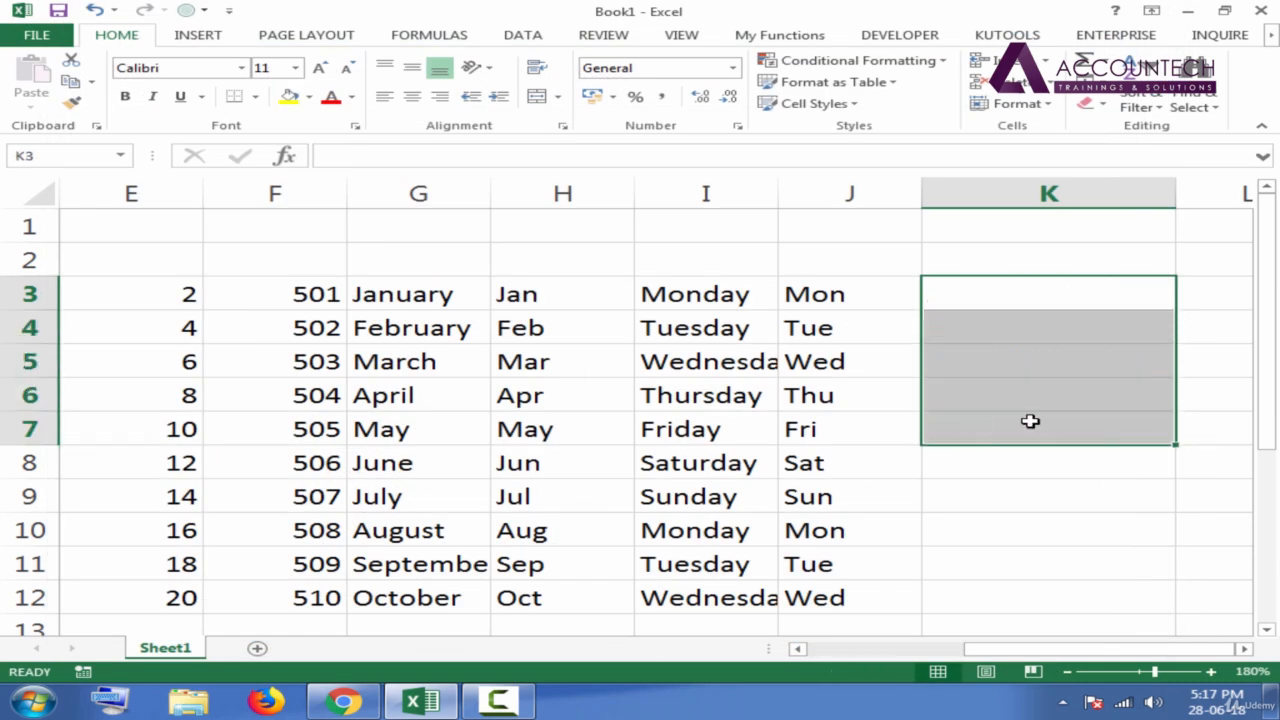
{"action": "left_click", "coordinate": [983, 305]}
{"action": "type", "text": "Ali"}
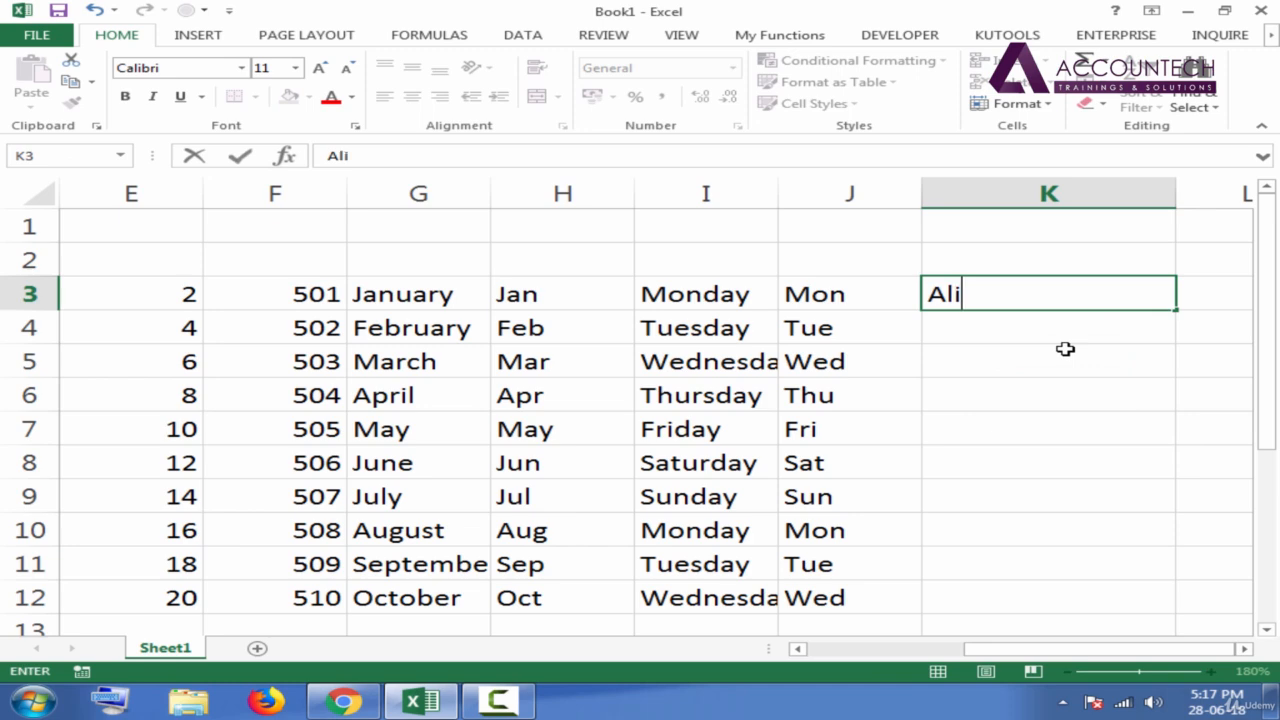
{"action": "key", "text": "Return"}
Auto-fill the name in K3 down to K12 so the custom list's names fill column K
{"action": "left_click", "coordinate": [1128, 300]}
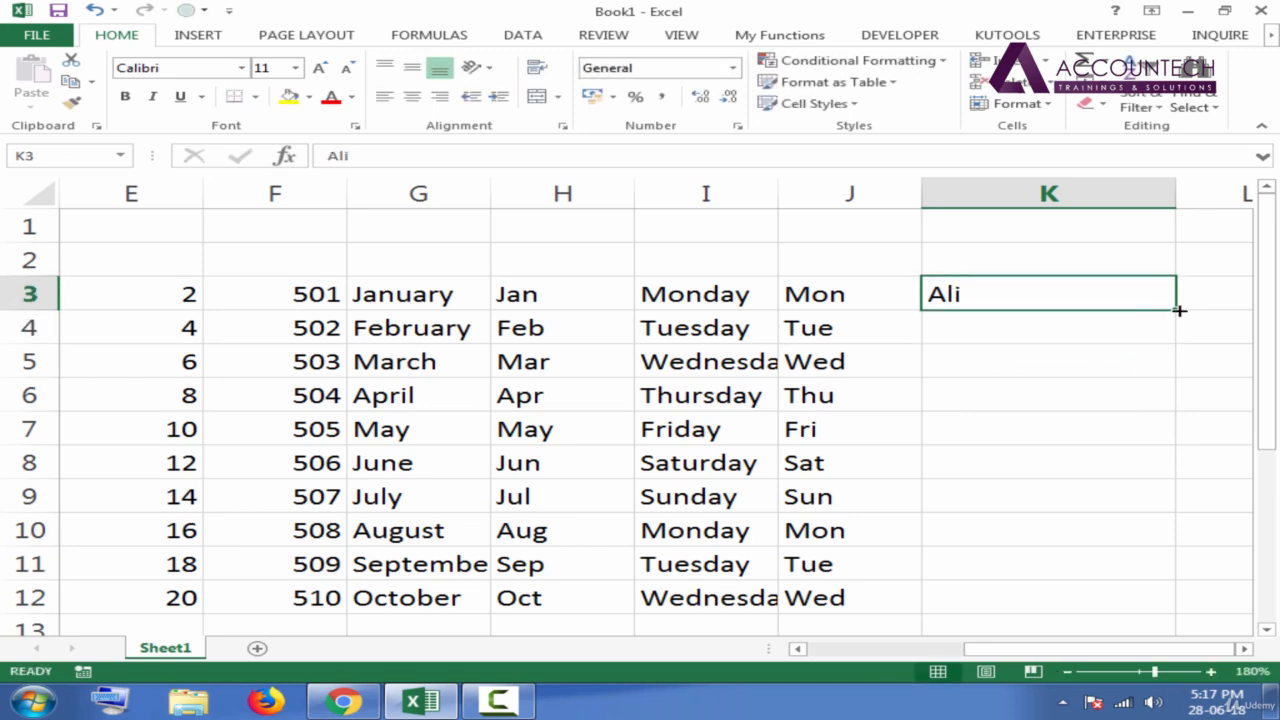
{"action": "double_click", "coordinate": [1179, 310]}
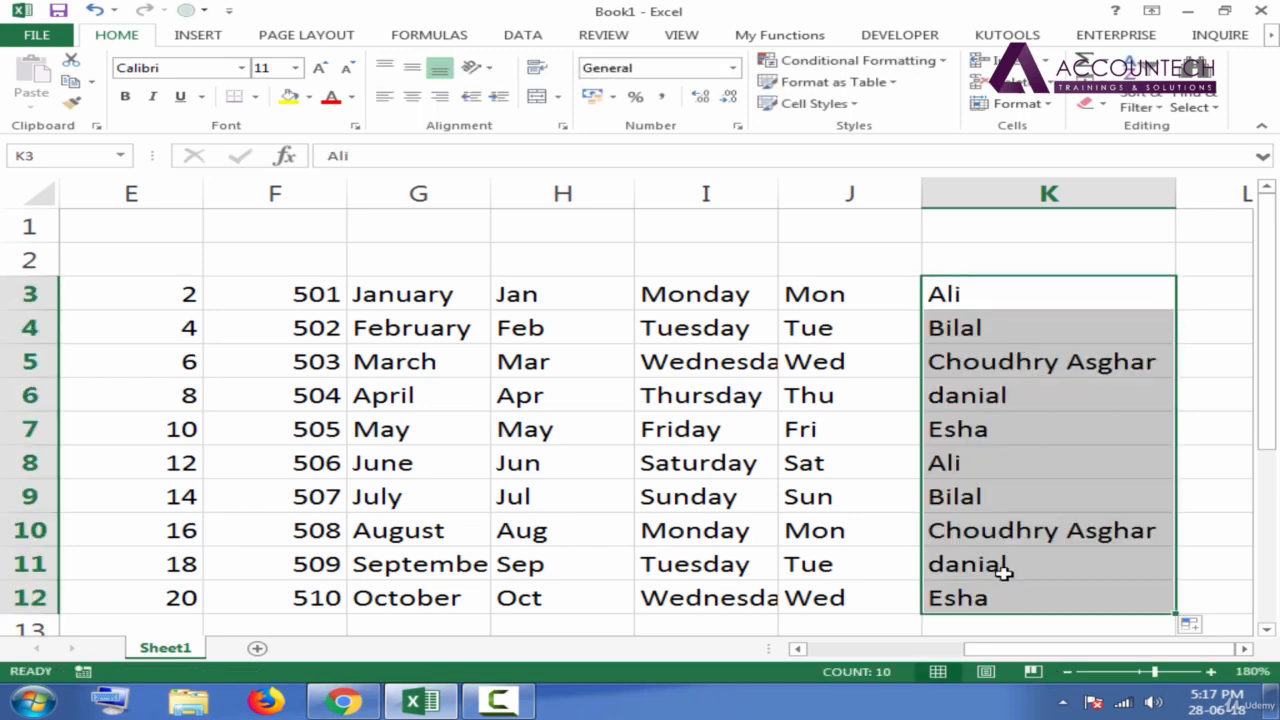
{"action": "left_click", "coordinate": [996, 433]}
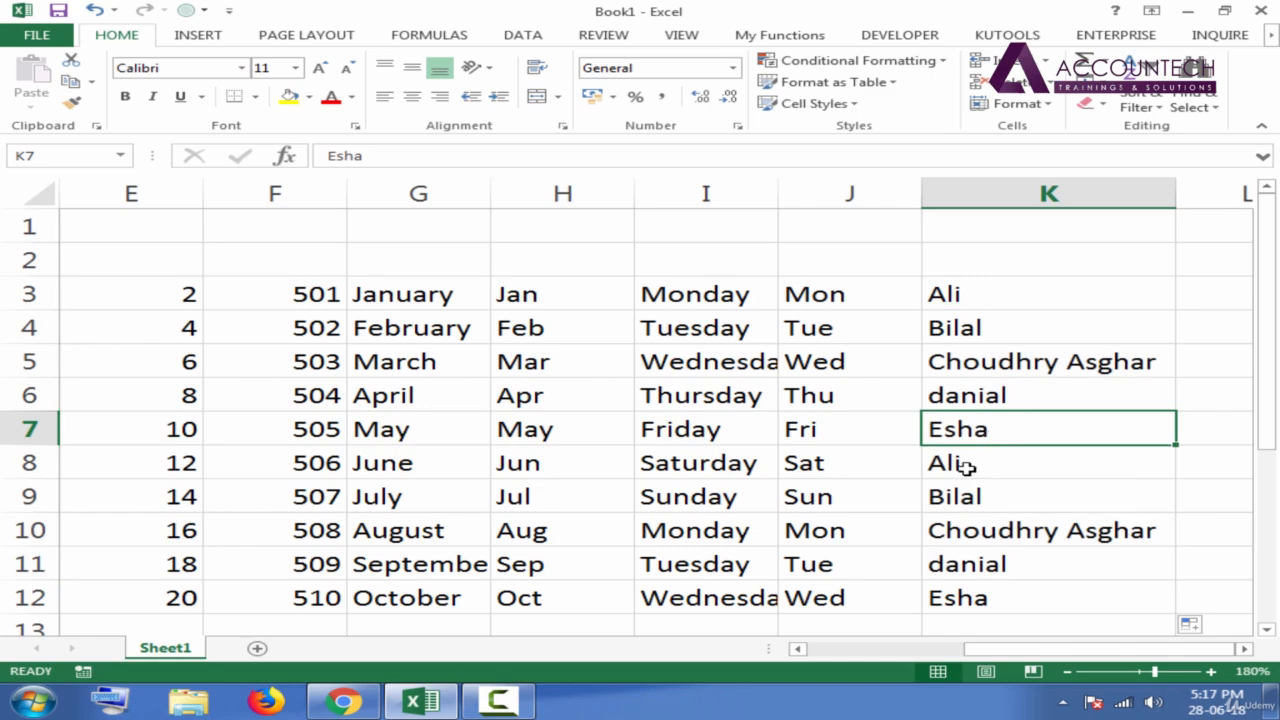
Start another Excel 2013 session with a blank workbook and enter the custom list's first name in B3
{"action": "left_click", "coordinate": [24, 692]}
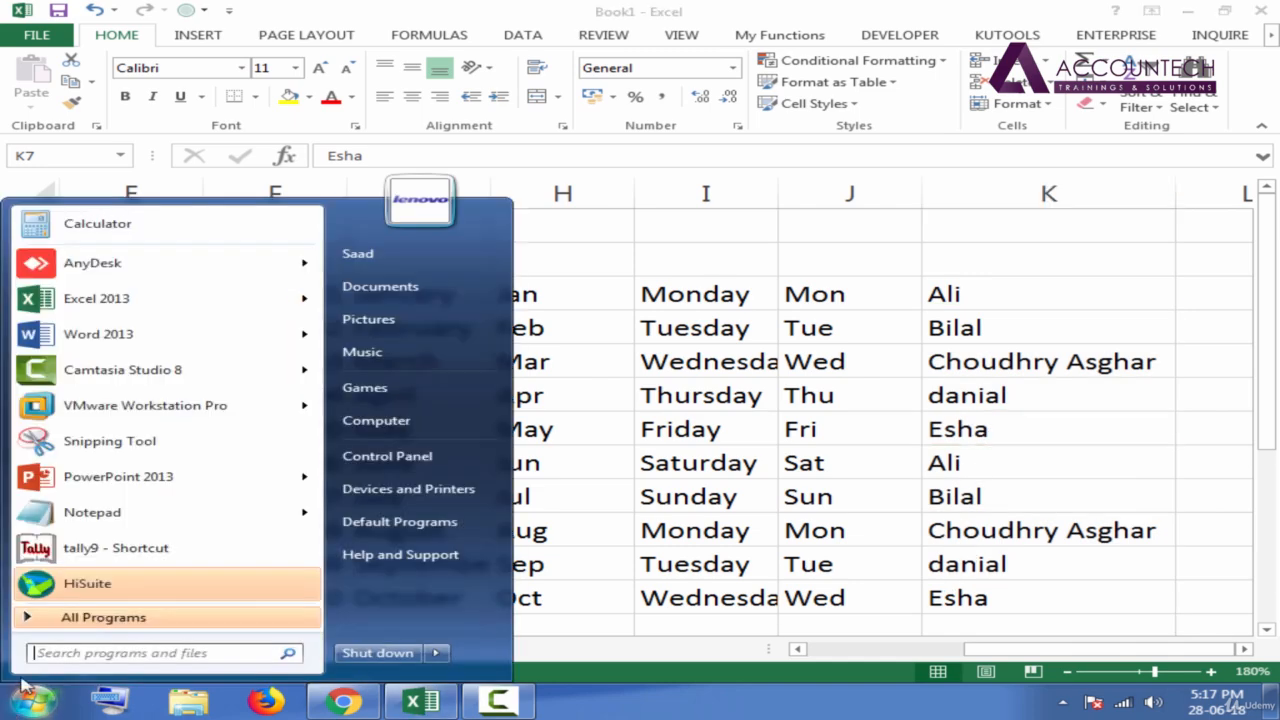
{"action": "left_click", "coordinate": [119, 301]}
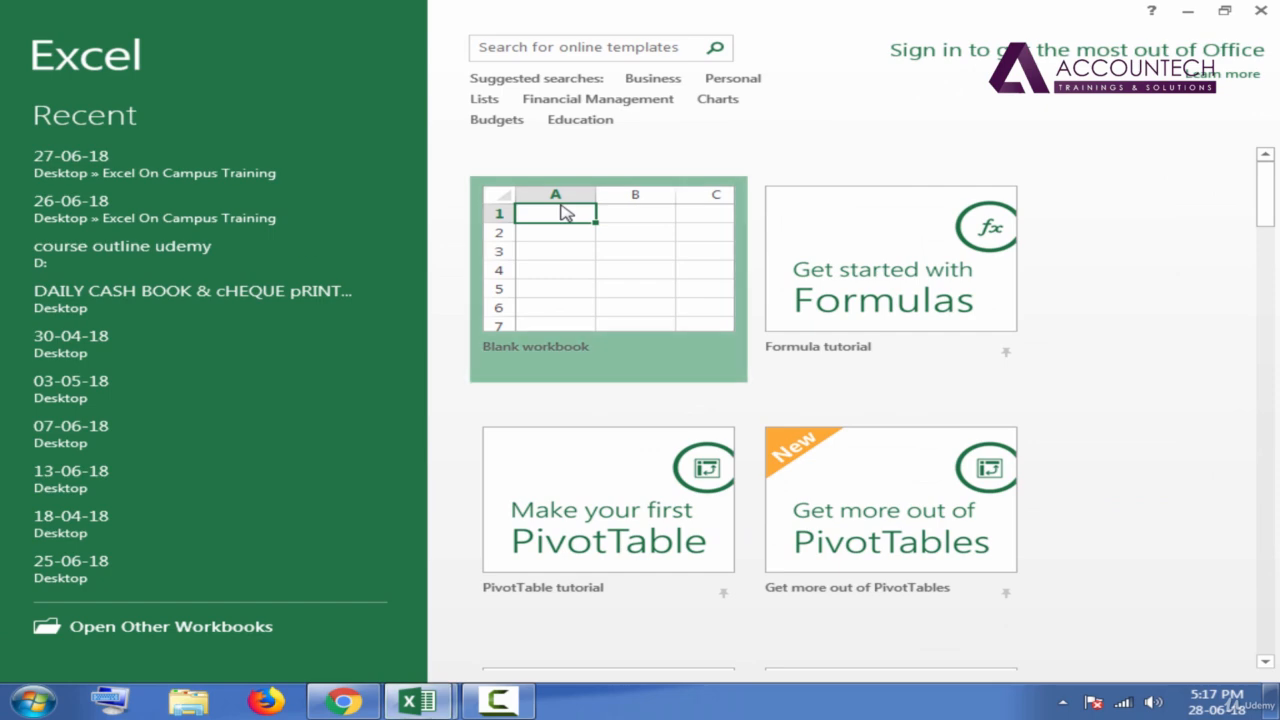
{"action": "left_click", "coordinate": [571, 211]}
{"action": "left_click", "coordinate": [180, 251]}
{"action": "type", "text": "Ali"}
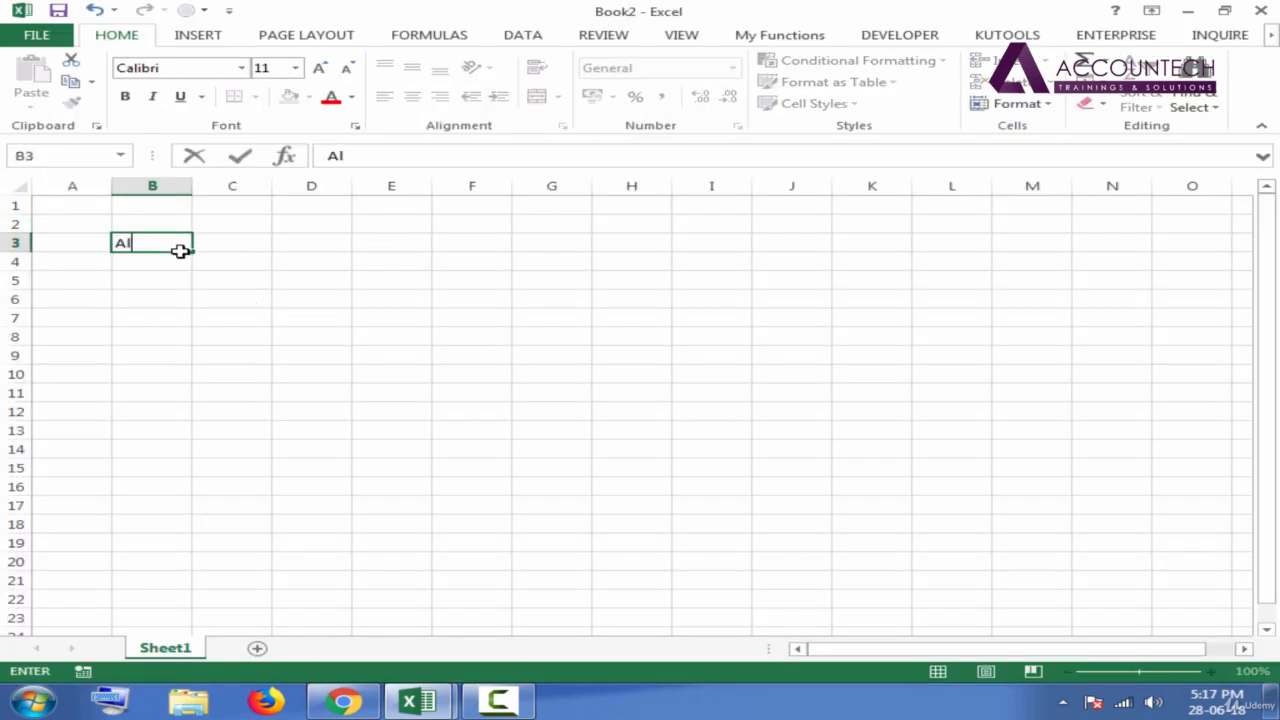
{"action": "key", "text": "Return"}
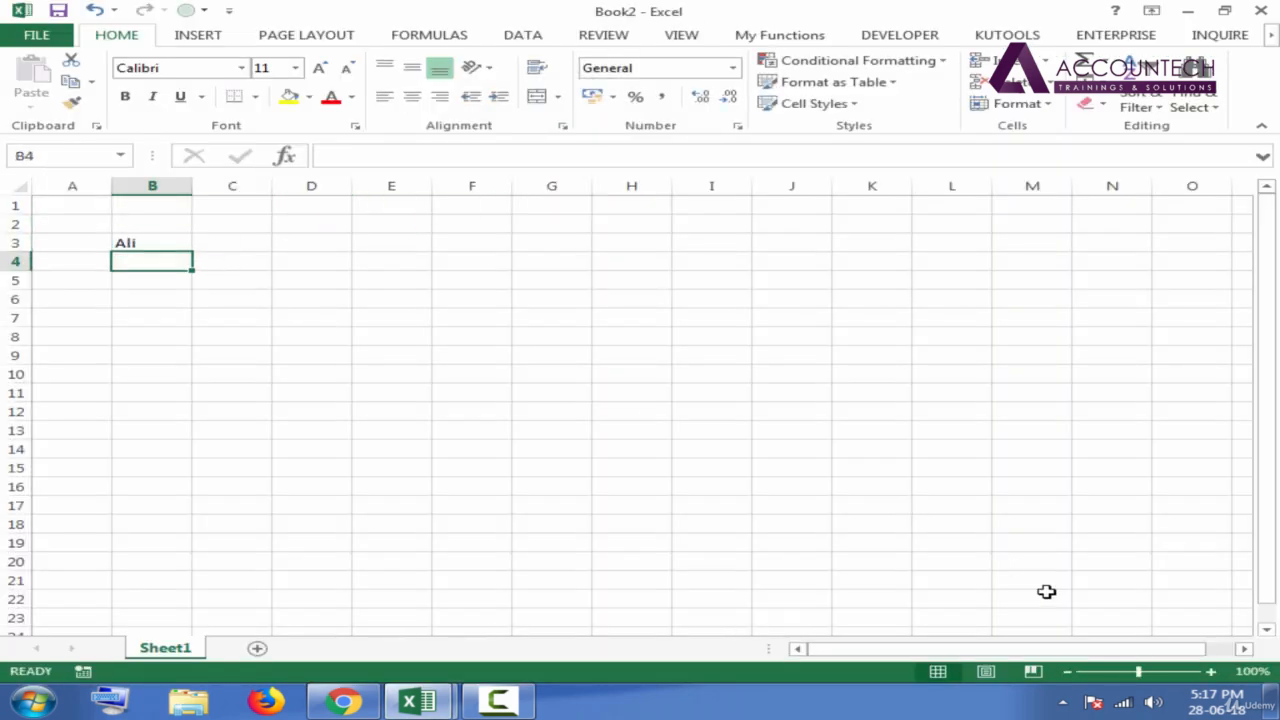
Zoom the sheet to 150% and auto-fill the name in B3 down to B11
{"action": "left_click", "coordinate": [1212, 673]}
{"action": "left_click", "coordinate": [1212, 673]}
{"action": "left_click", "coordinate": [1212, 673]}
{"action": "left_click", "coordinate": [1212, 673]}
{"action": "left_click", "coordinate": [1212, 673]}
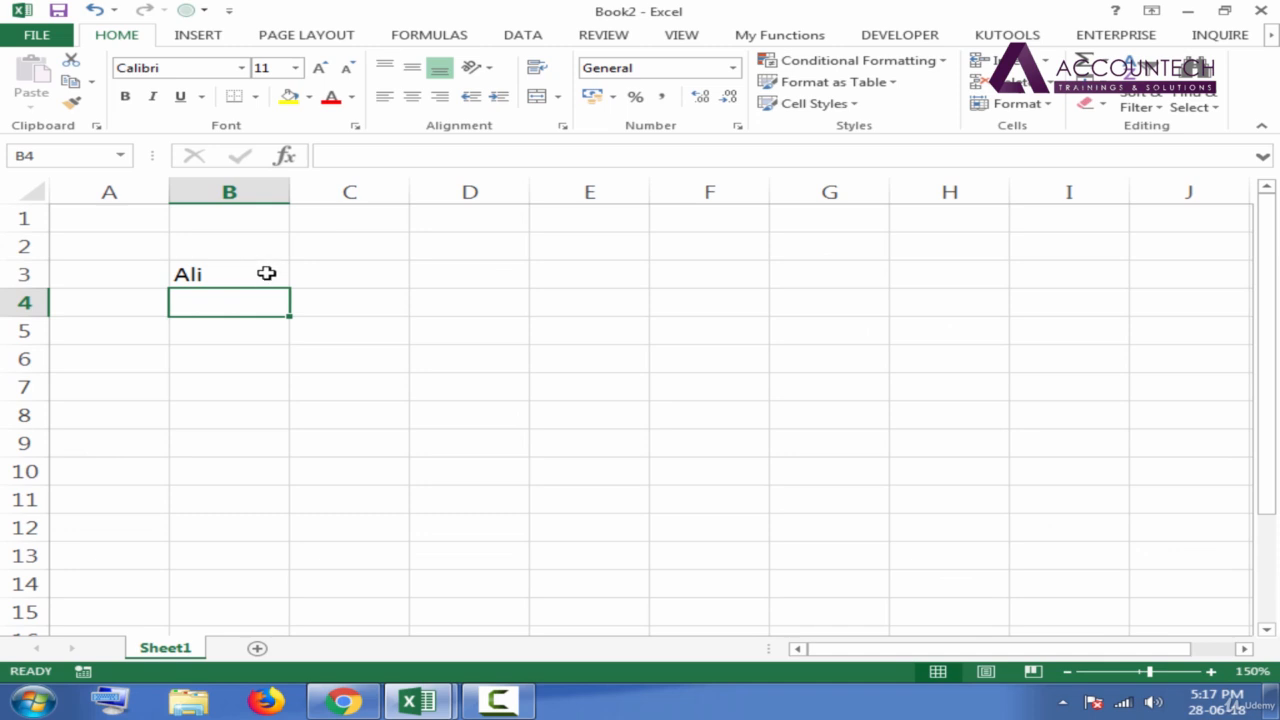
{"action": "left_click", "coordinate": [266, 274]}
{"action": "left_click_drag", "start_coordinate": [290, 290], "coordinate": [306, 510]}
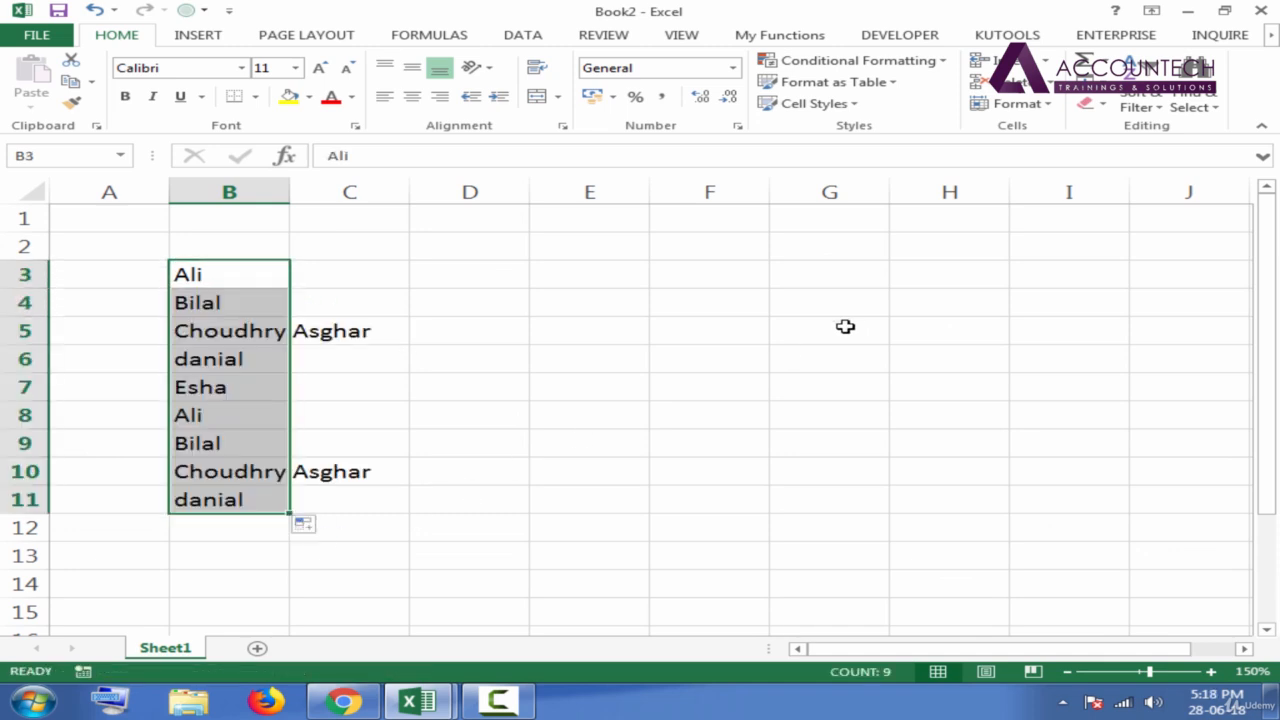
Close the Book2 workbook without saving its changes
{"action": "left_click", "coordinate": [1259, 10]}
{"action": "left_click", "coordinate": [652, 371]}
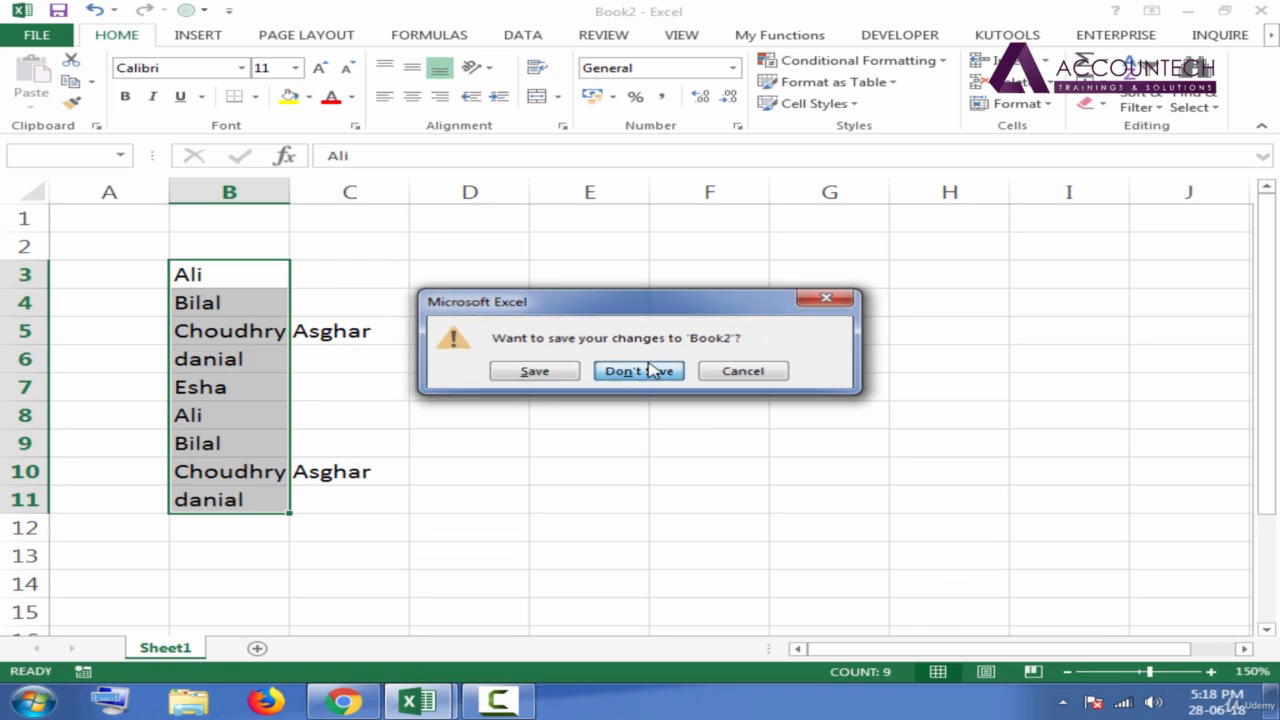